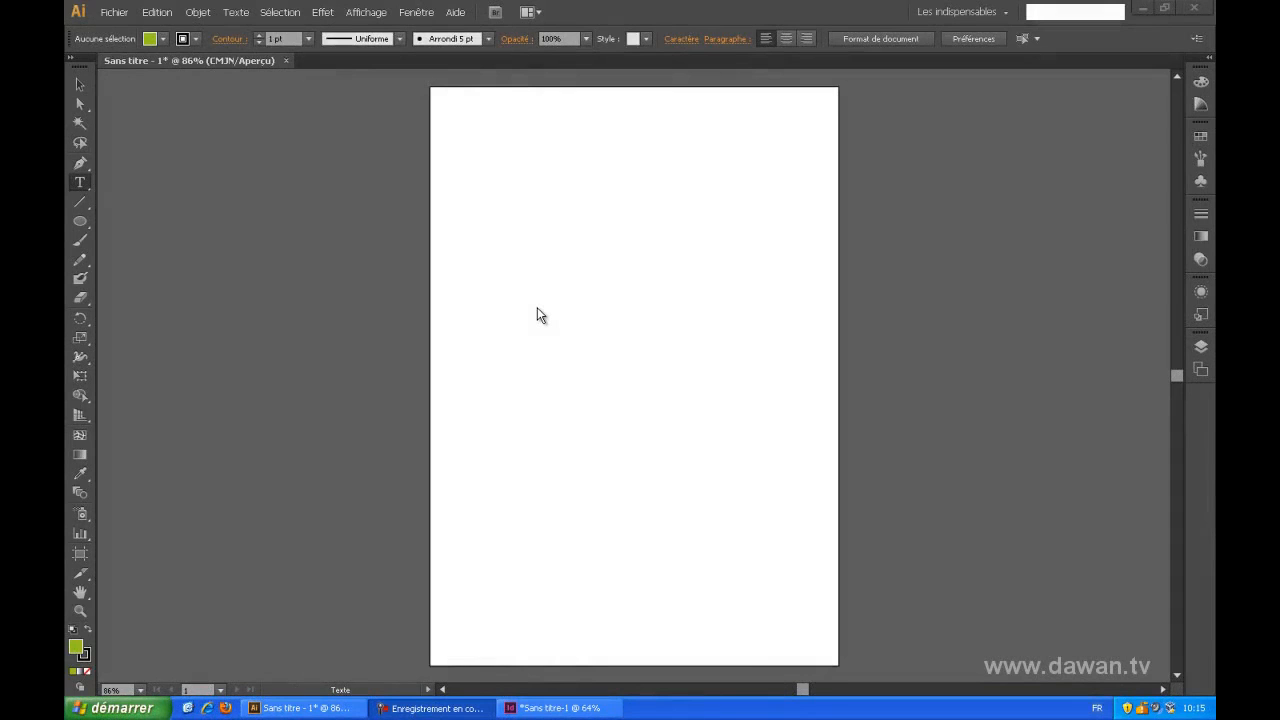
Create an area text frame in the upper part of the page containing "Ce bloc est destiné à recevoir du texte".
{"action": "left_click", "coordinate": [80, 183]}
{"action": "left_click", "coordinate": [80, 183]}
{"action": "left_click_drag", "start_coordinate": [490, 186], "coordinate": [649, 307]}
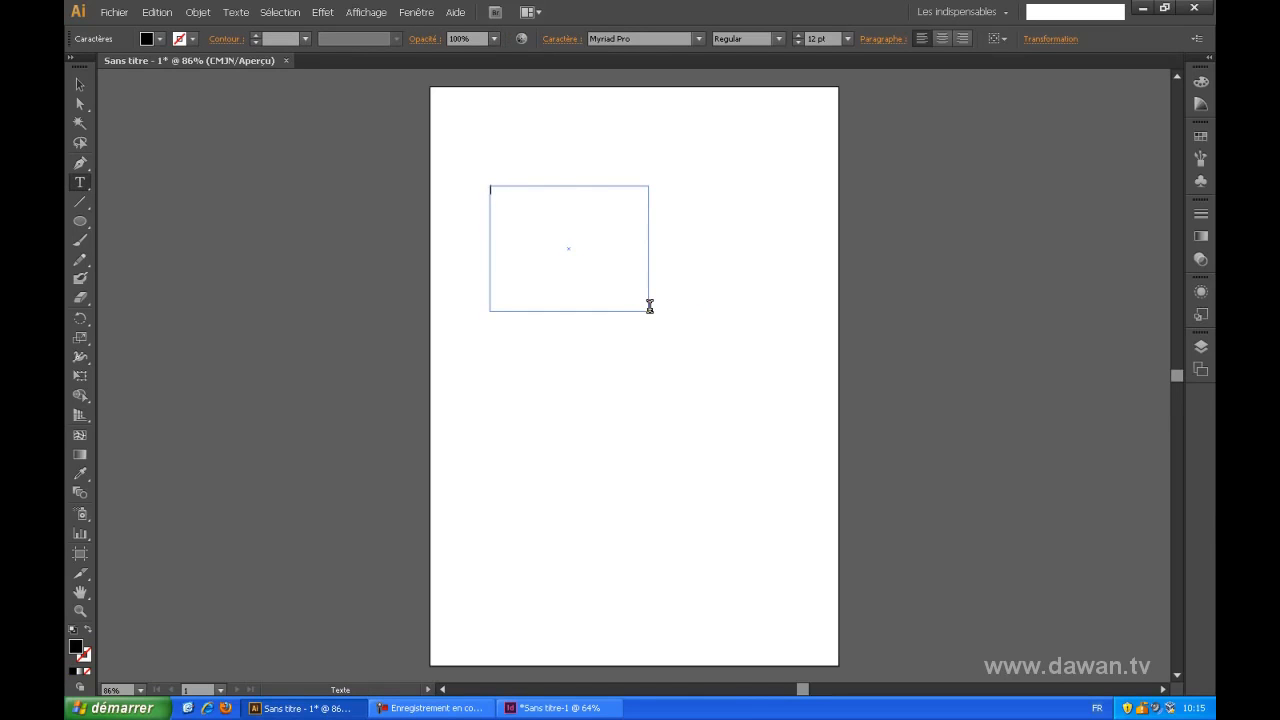
{"action": "type", "text": "Ce bloc est destiné à recevoir du texte"}
{"action": "key", "text": "Escape"}
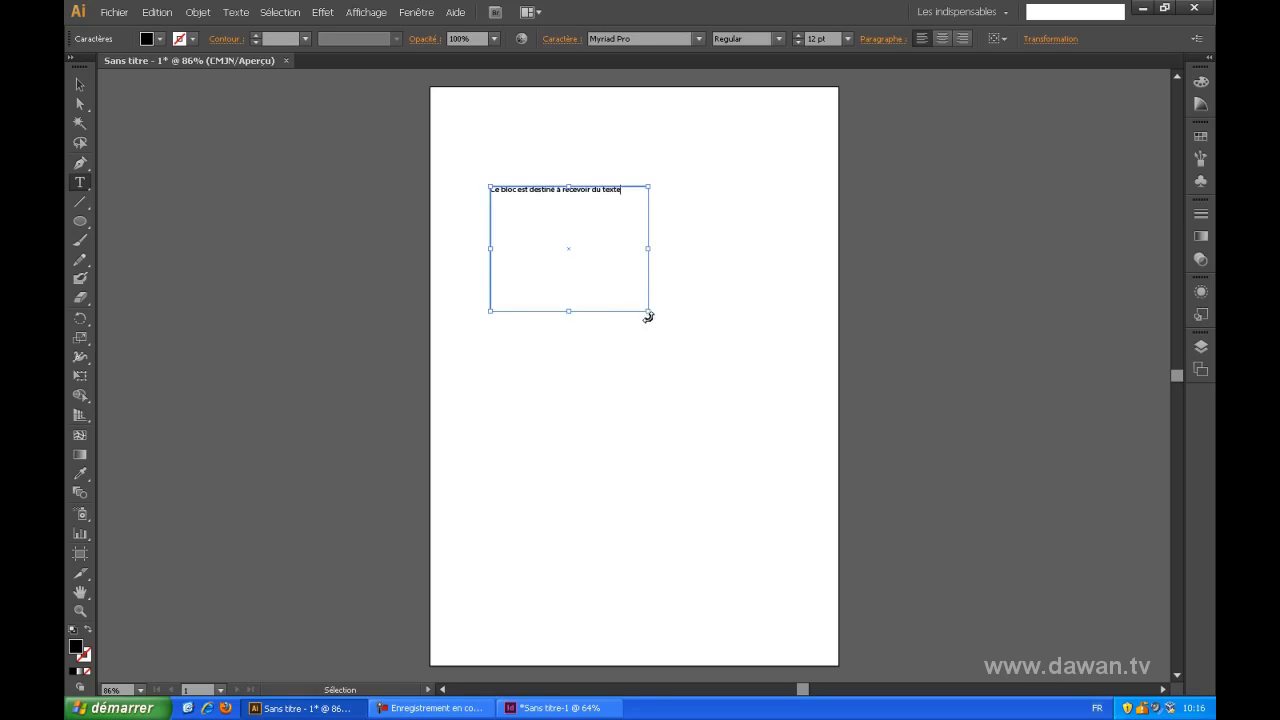
Shrink the text frame so that it fits more closely around its single line, and deselect it.
{"action": "left_click_drag", "start_coordinate": [647, 312], "coordinate": [634, 222]}
{"action": "left_click", "coordinate": [654, 246]}
{"action": "key", "text": "t"}
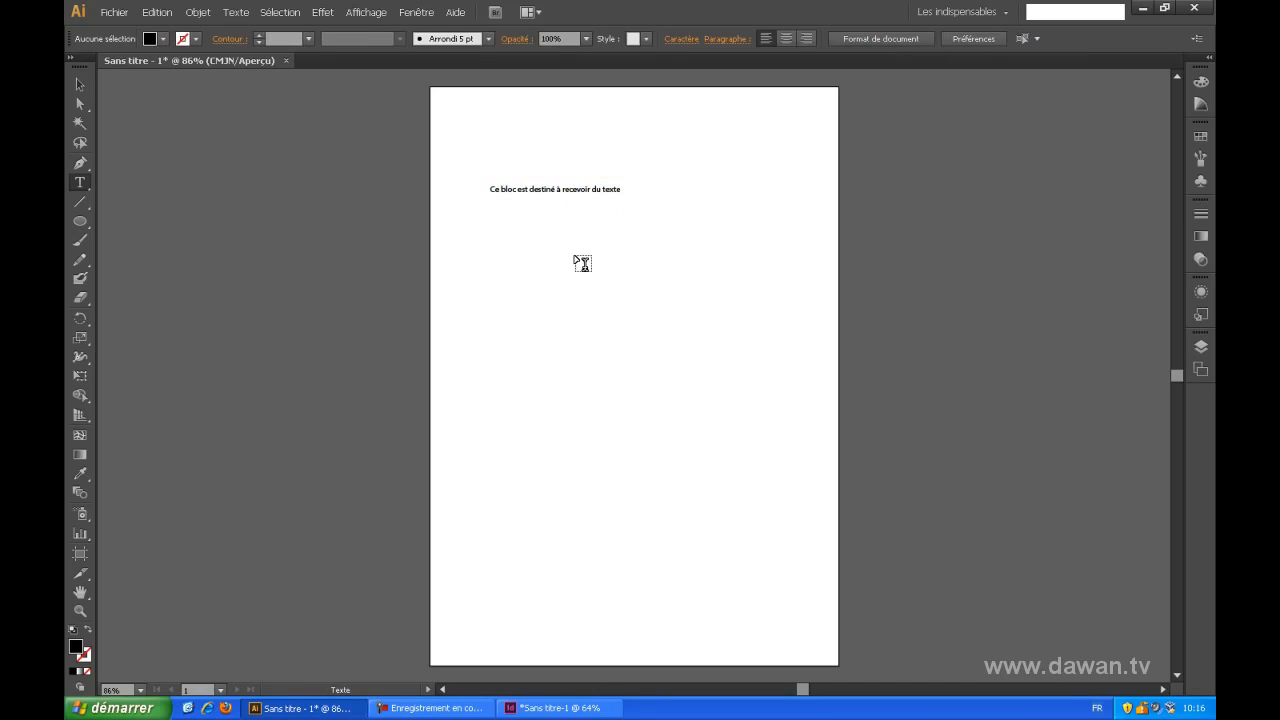
Draw an ellipse about 100 mm wide and 39 mm high below the text line and fill it with olive green.
{"action": "left_click", "coordinate": [79, 221]}
{"action": "left_click_drag", "start_coordinate": [498, 272], "coordinate": [695, 346]}
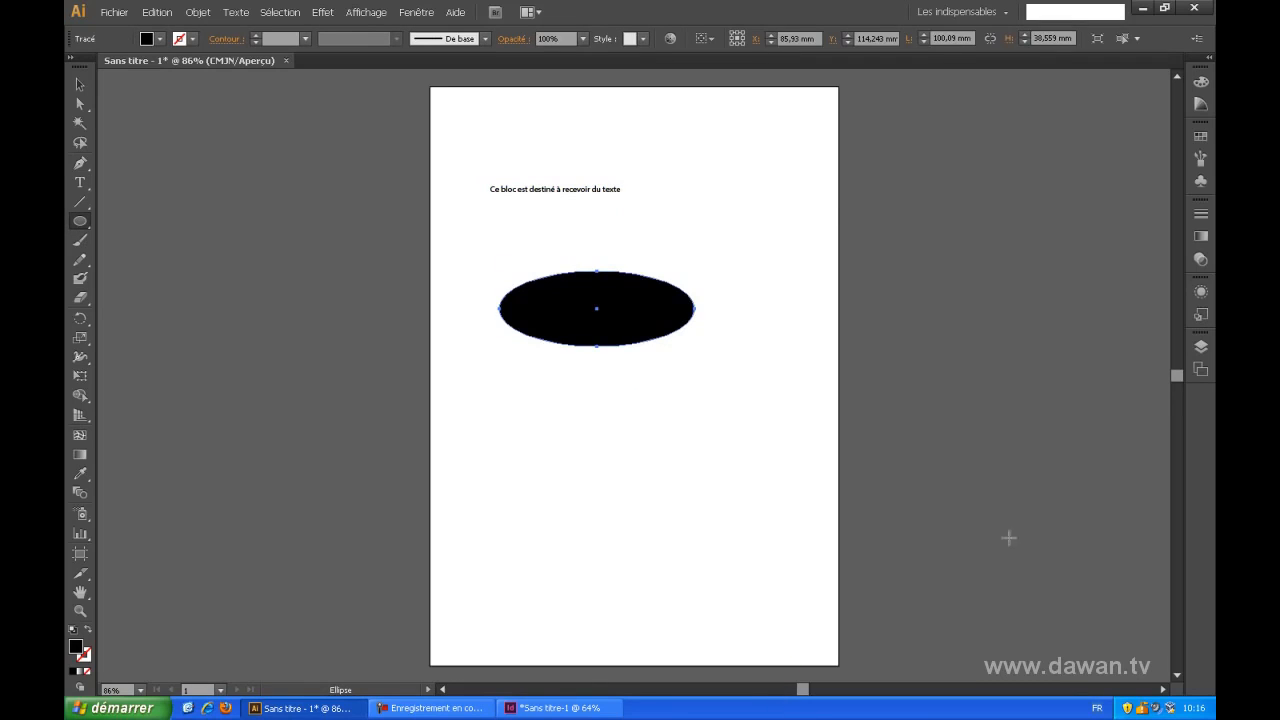
{"action": "left_click", "coordinate": [1201, 136]}
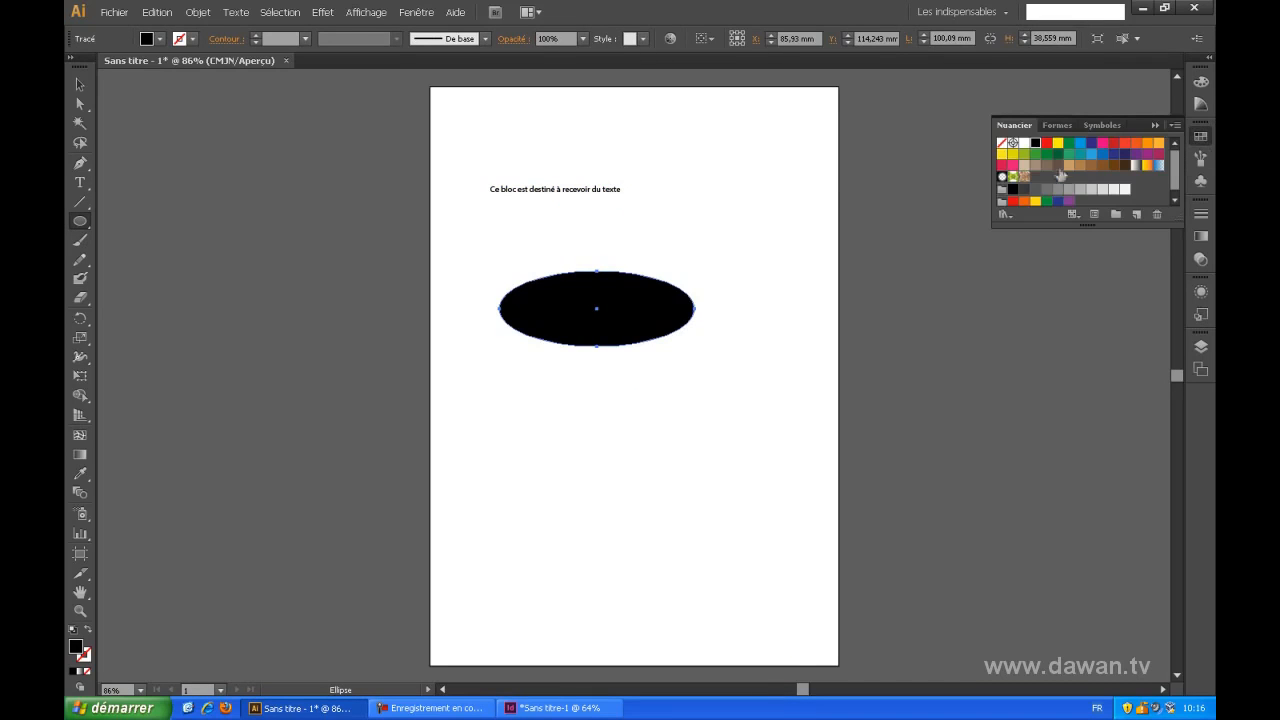
{"action": "left_click", "coordinate": [1024, 155]}
{"action": "left_click", "coordinate": [1201, 140]}
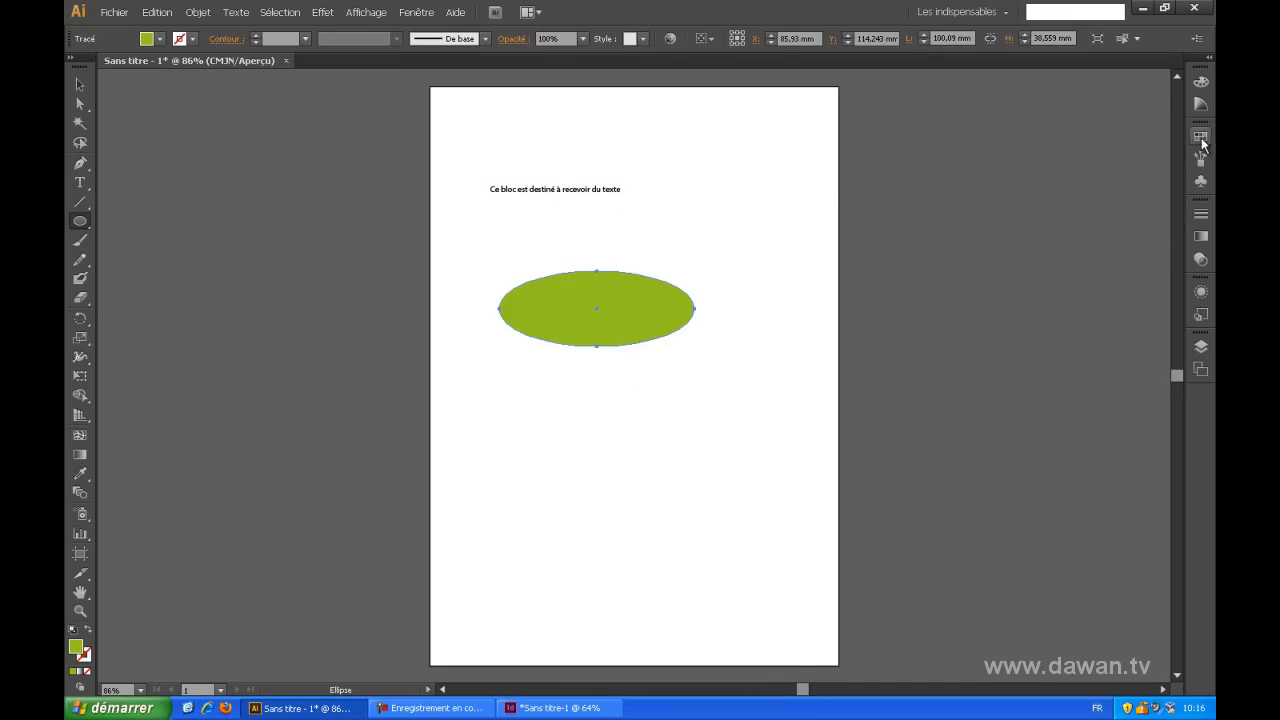
Turn the green ellipse into an area text container and paste the copied placeholder text into it.
{"action": "left_click", "coordinate": [81, 186]}
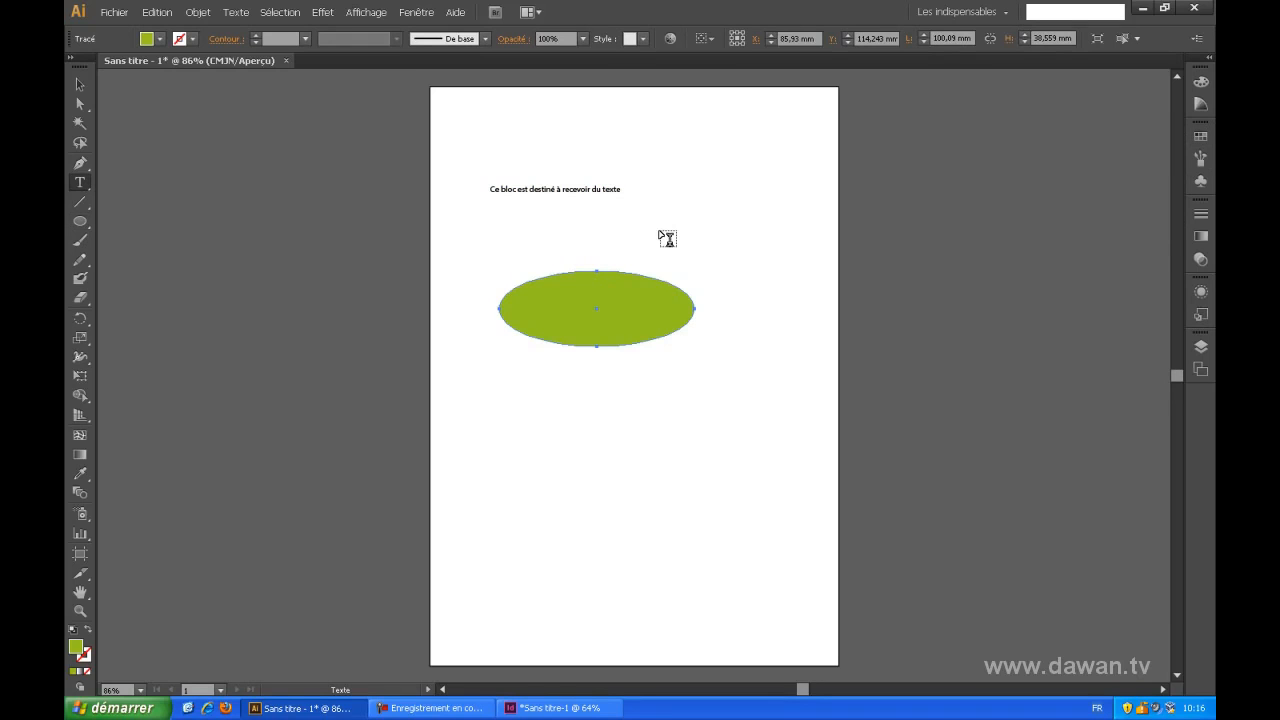
{"action": "left_click", "coordinate": [580, 279]}
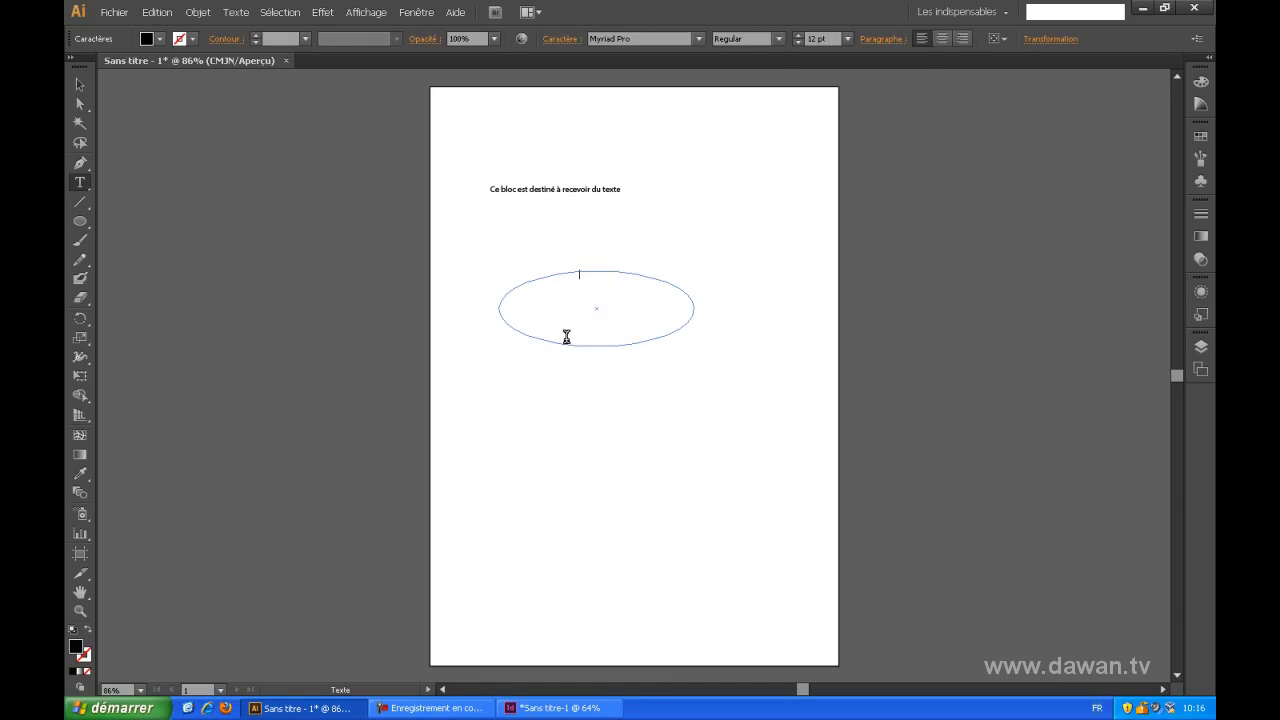
{"action": "key", "text": "ctrl"}
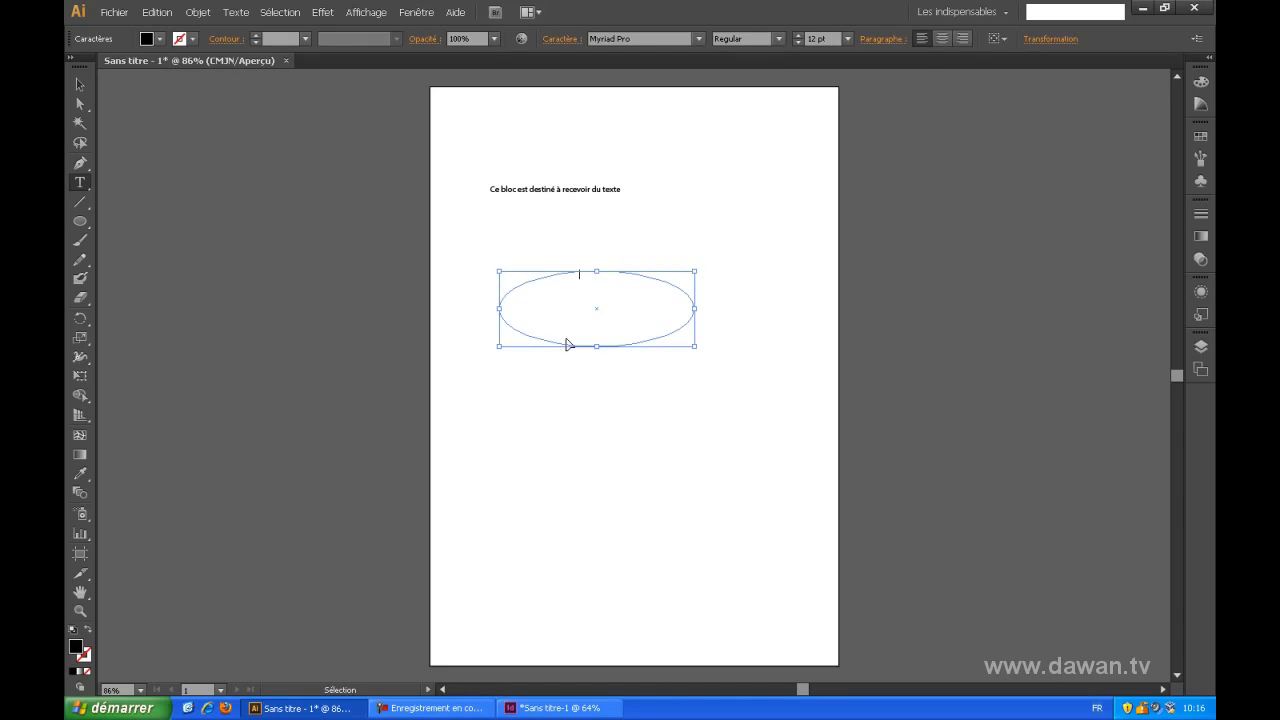
{"action": "key", "text": "ctrl+v"}
Reshape the elliptical text container by pulling its bottom anchor point lower and bulging its lower-right and upper-left curves outward.
{"action": "key", "text": "a"}
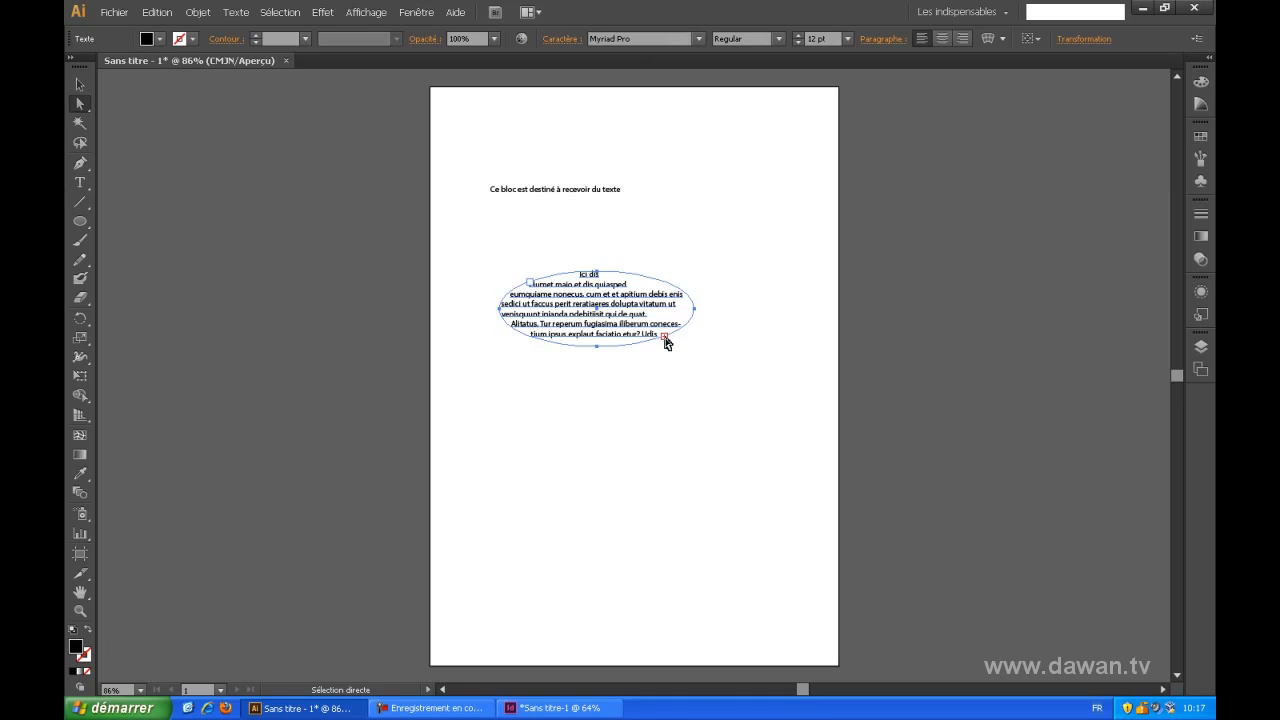
{"action": "left_click", "coordinate": [618, 410]}
{"action": "left_click", "coordinate": [600, 350]}
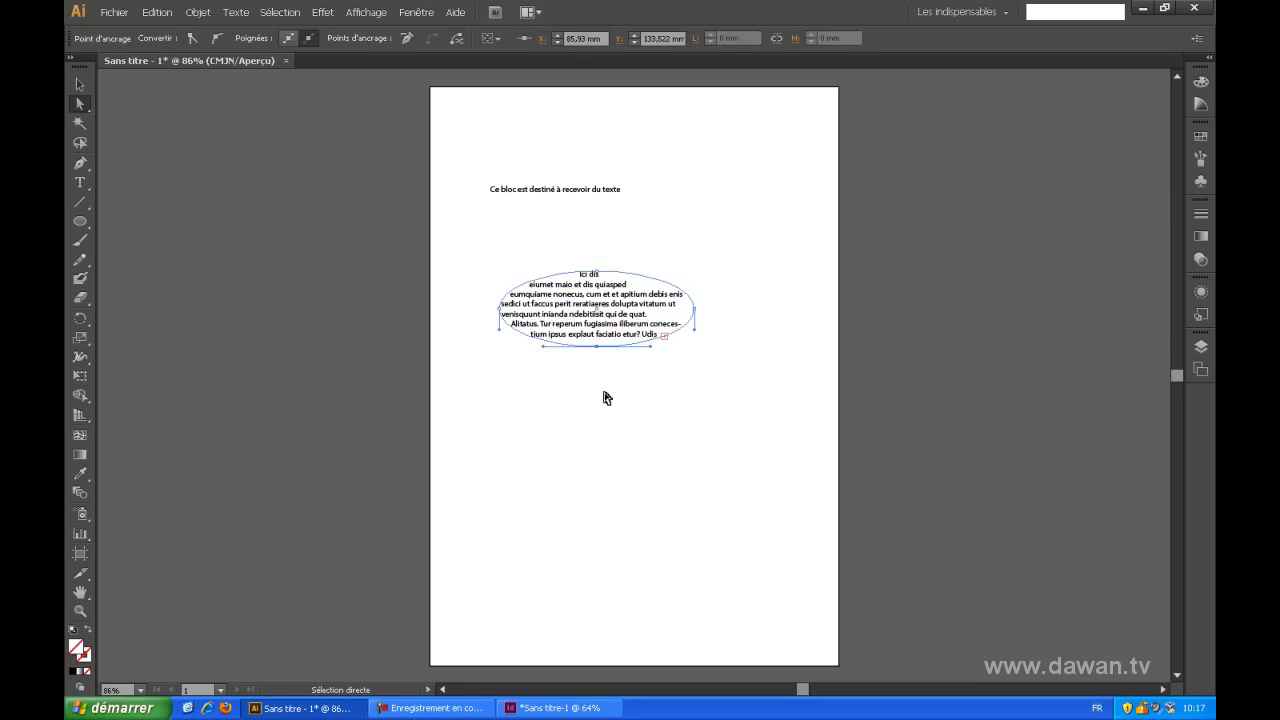
{"action": "left_click", "coordinate": [598, 347]}
{"action": "left_click_drag", "start_coordinate": [598, 347], "coordinate": [677, 377]}
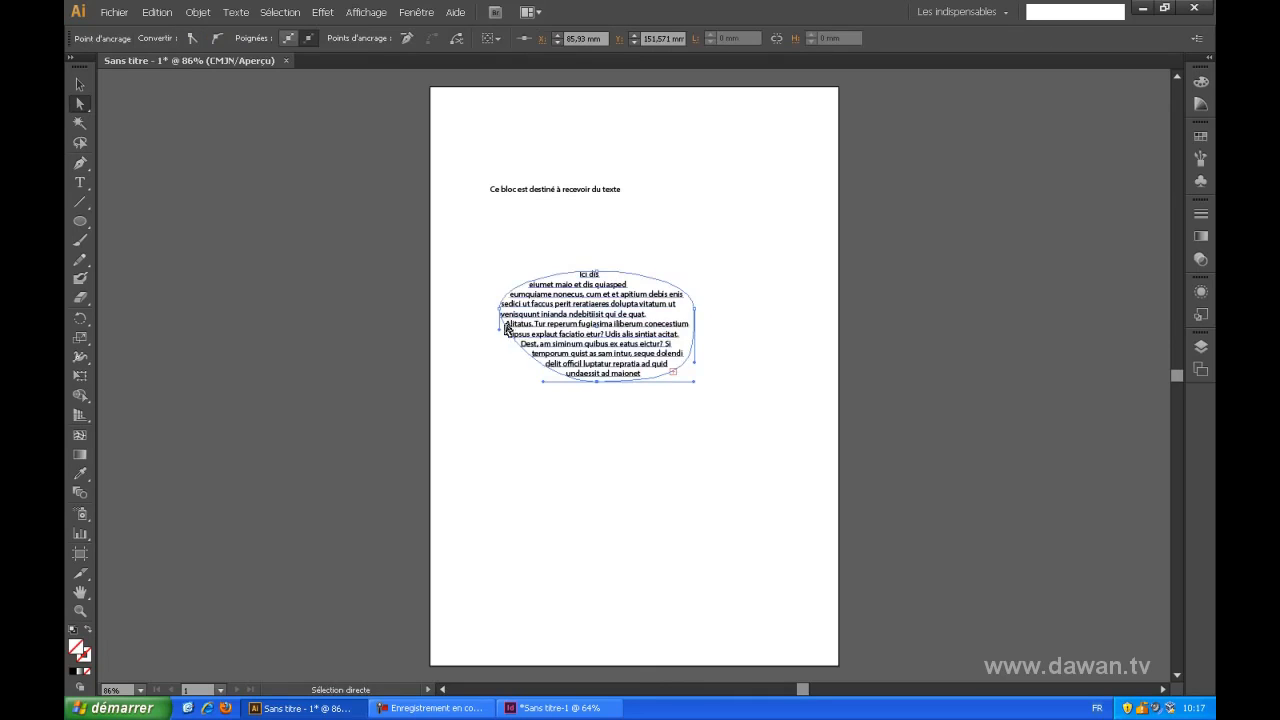
{"action": "left_click_drag", "start_coordinate": [517, 288], "coordinate": [499, 270]}
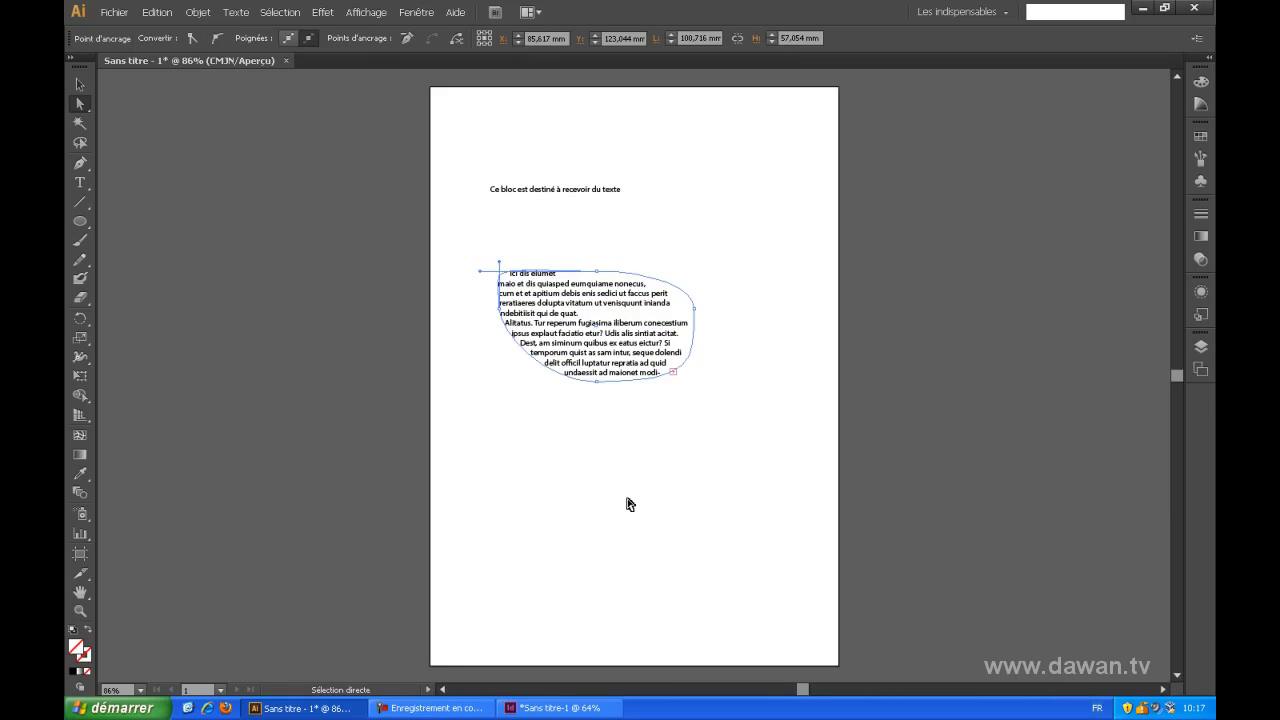
{"action": "left_click", "coordinate": [624, 495]}
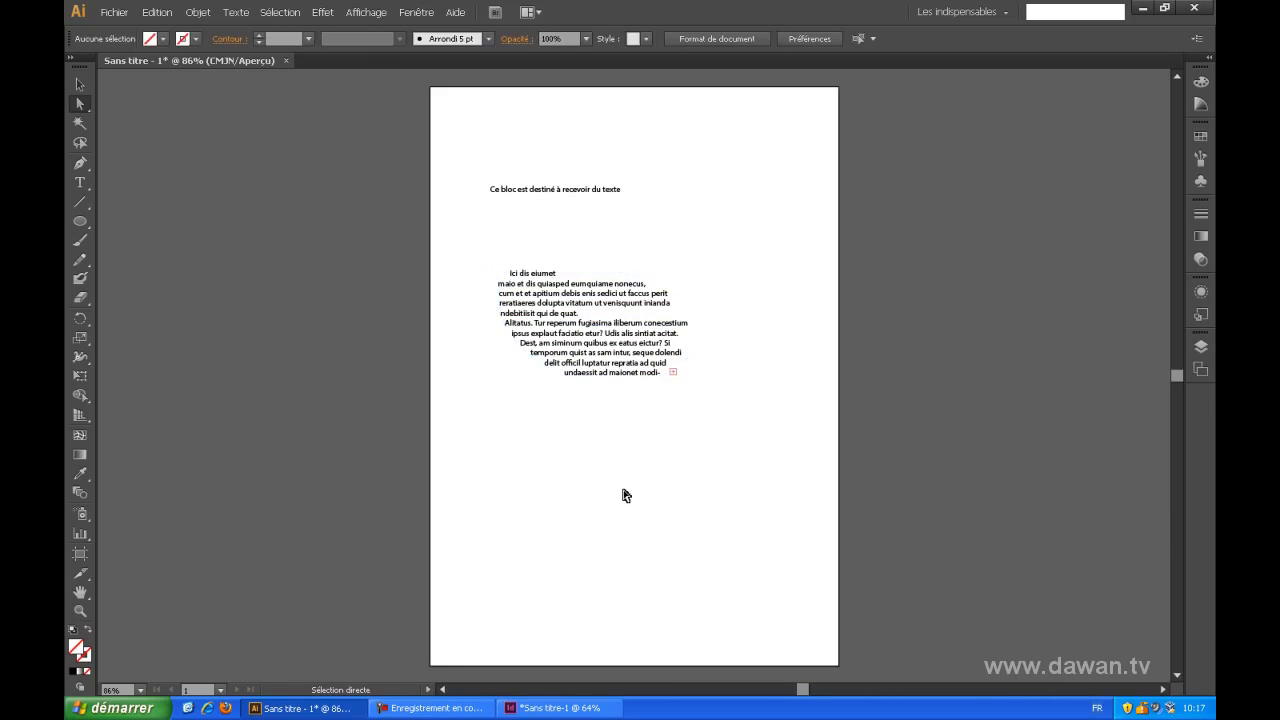
Draw a second ellipse about 93 mm wide and 43 mm high below the shaped text and fill it olive green.
{"action": "left_click", "coordinate": [82, 226]}
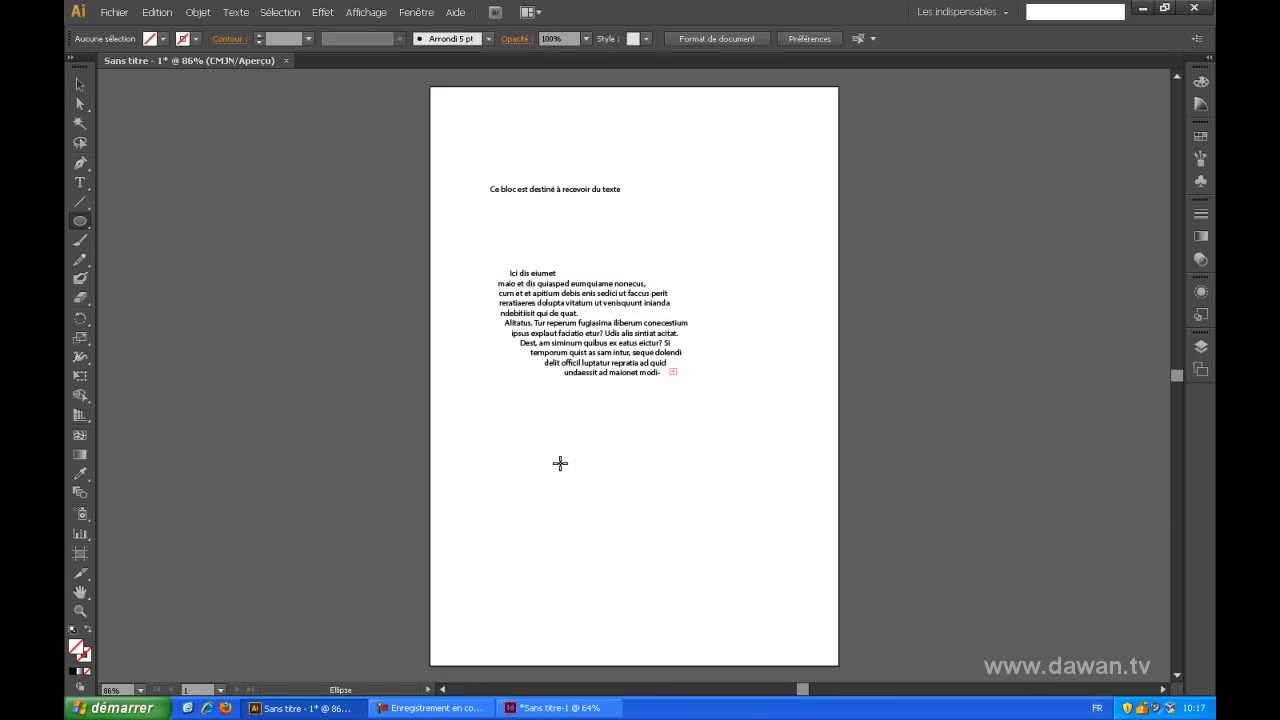
{"action": "left_click_drag", "start_coordinate": [534, 444], "coordinate": [716, 528]}
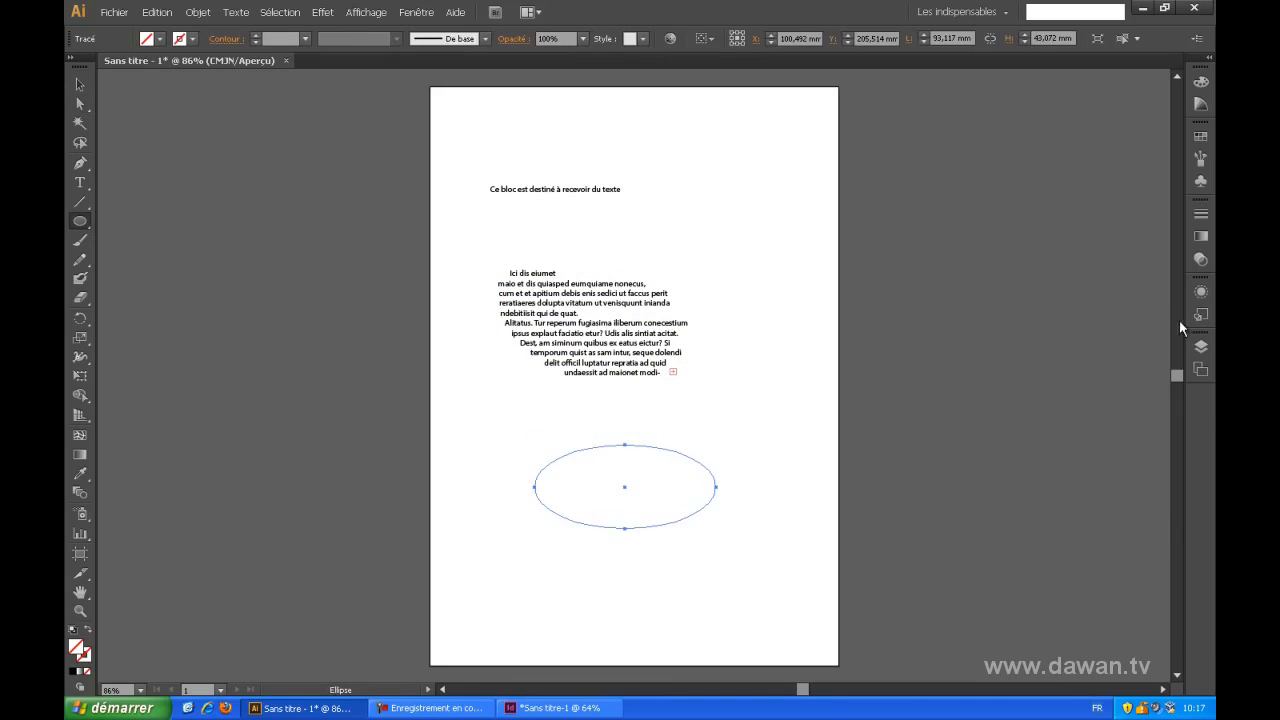
{"action": "left_click", "coordinate": [1201, 136]}
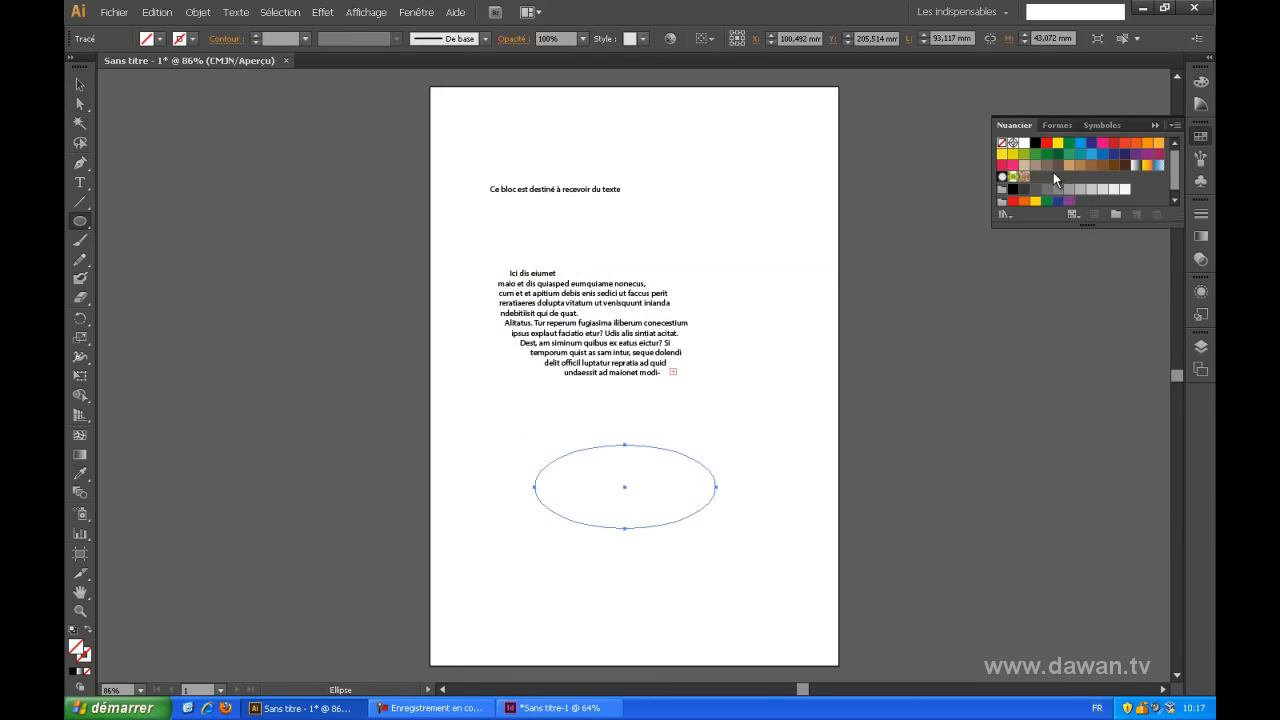
{"action": "left_click", "coordinate": [1024, 154]}
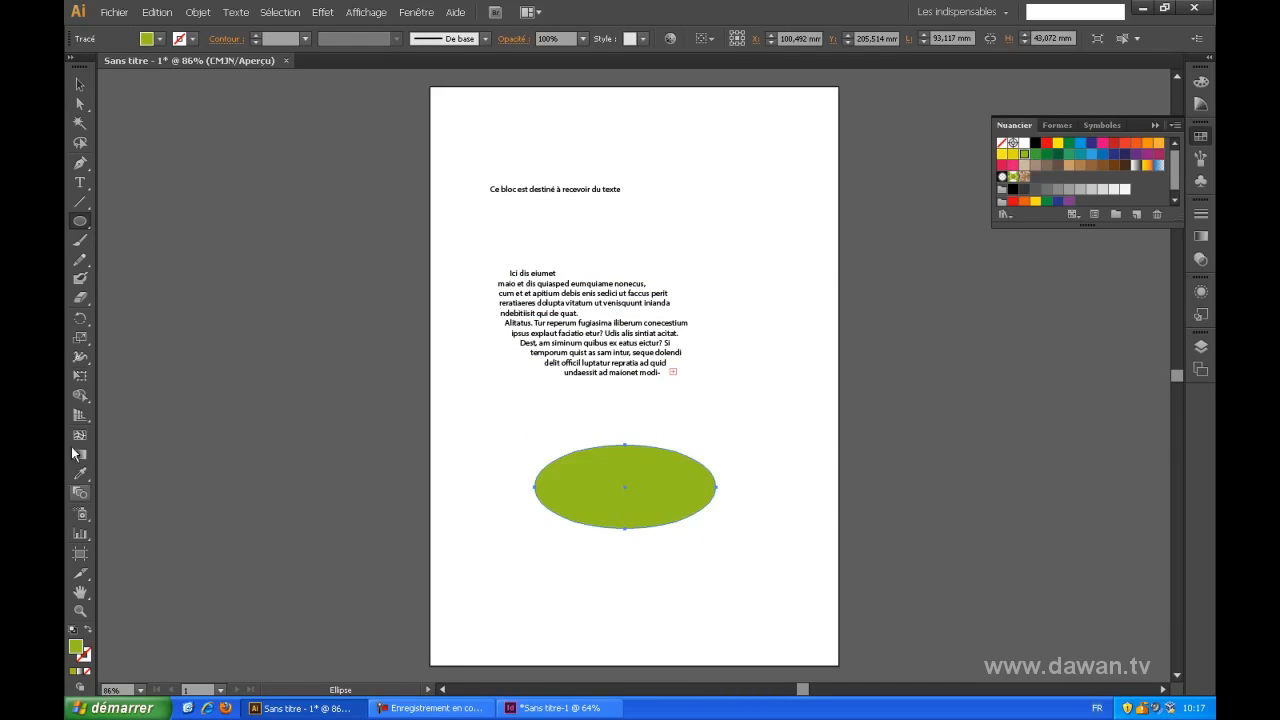
Place "Texte curviligne sur un tracé vectoriel" along the second ellipse's outline and paste the copied placeholder text after it.
{"action": "left_click_drag", "start_coordinate": [80, 182], "coordinate": [158, 222]}
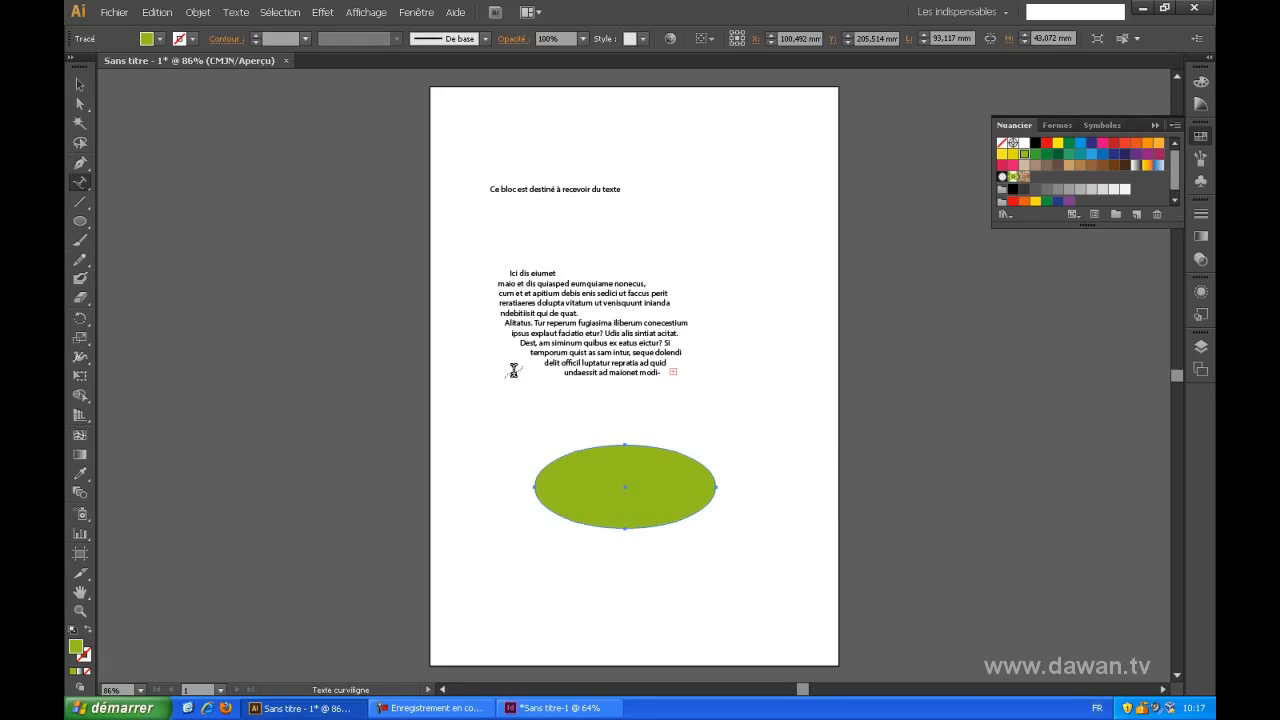
{"action": "left_click", "coordinate": [609, 440]}
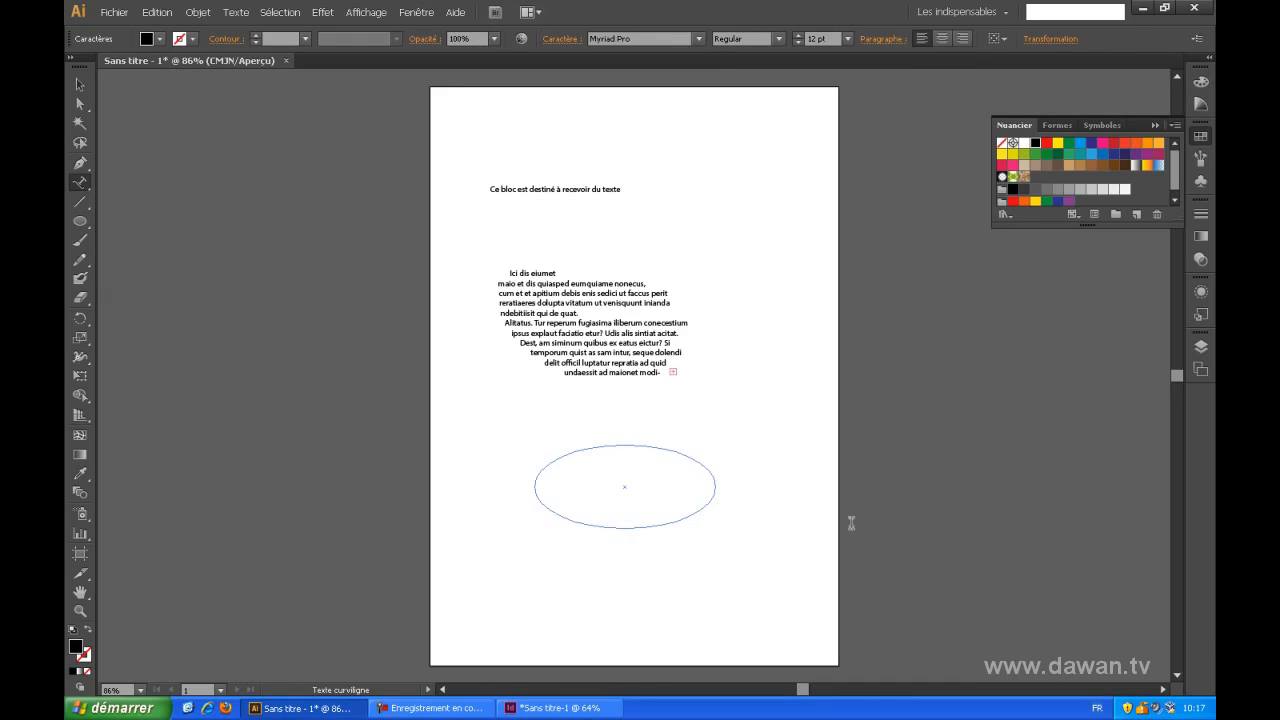
{"action": "key", "text": "ctrl"}
{"action": "type", "text": "xte curviligne sur un tracé vectoriel"}
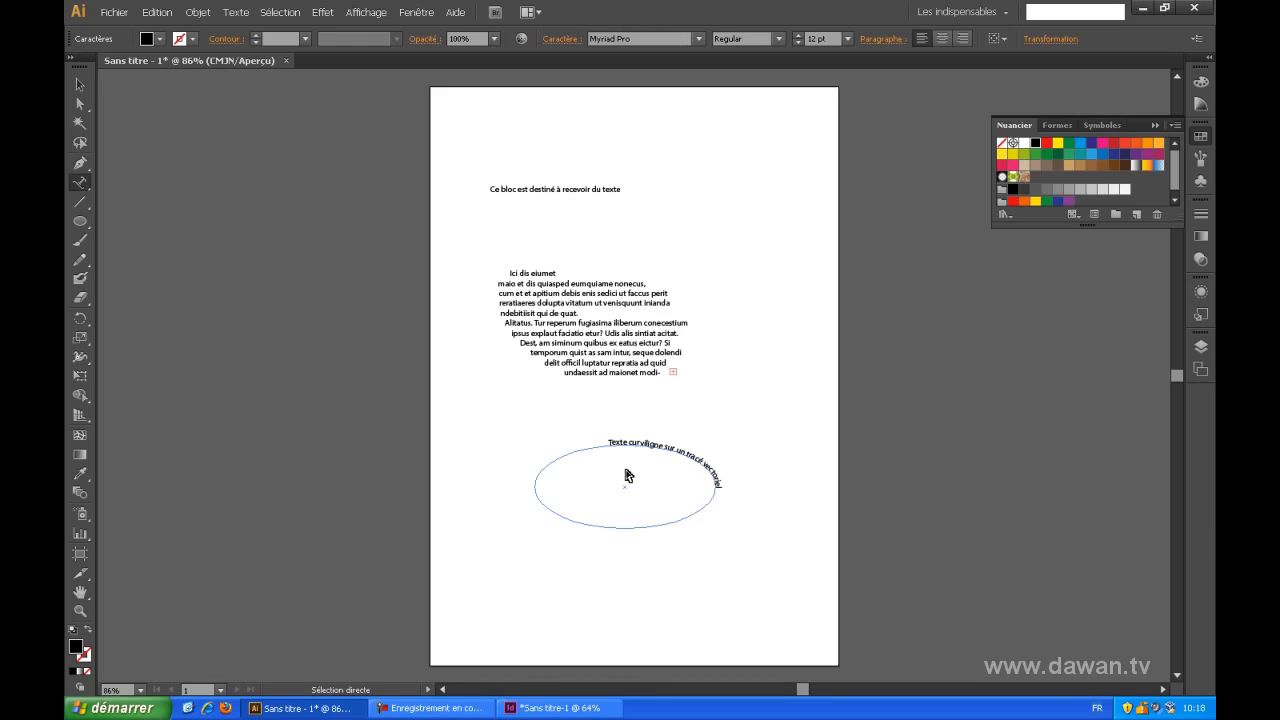
{"action": "key", "text": "ctrl+v"}
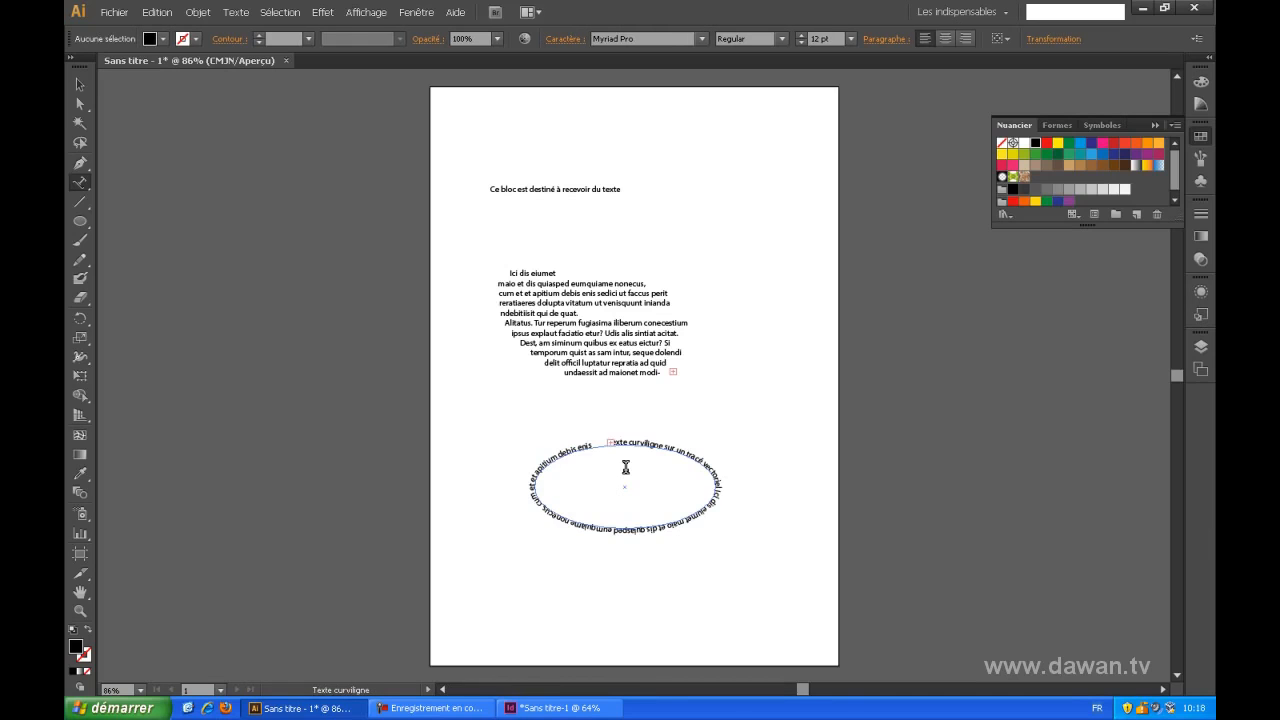
Move the path text's start and end brackets apart to leave a gap along the top of the ellipse.
{"action": "left_click", "coordinate": [82, 103]}
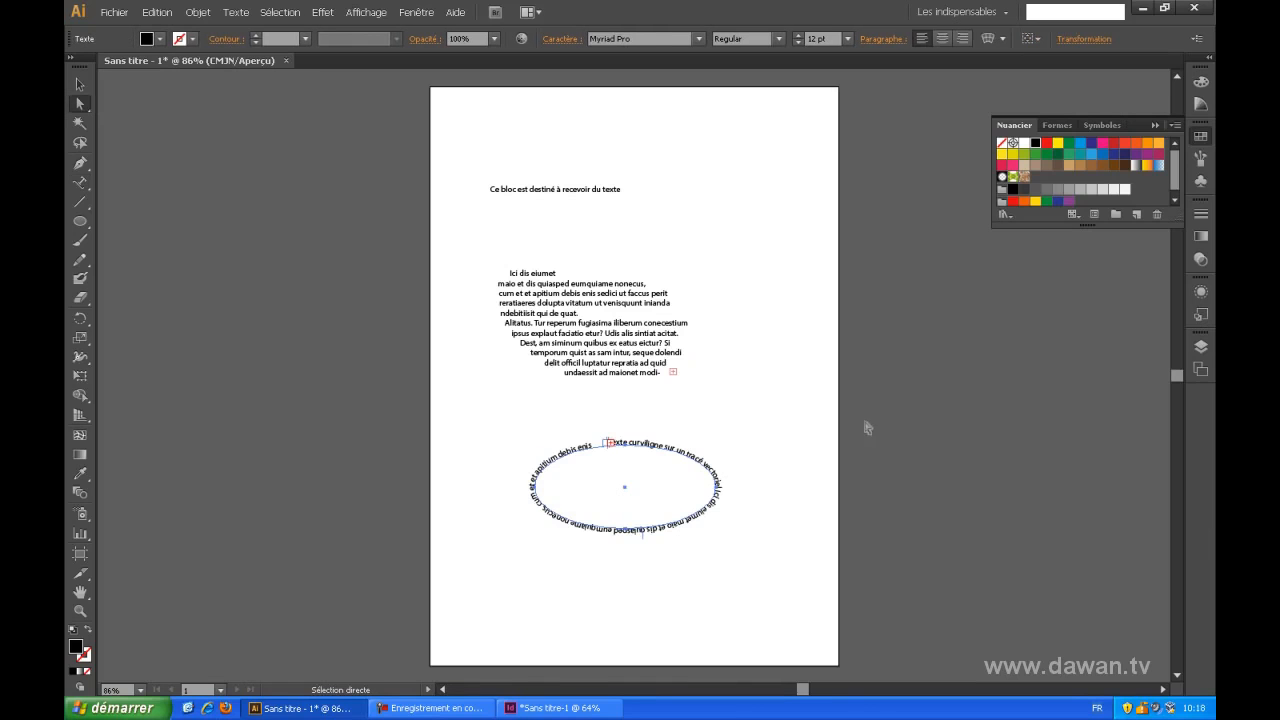
{"action": "left_click", "coordinate": [610, 446]}
{"action": "key", "text": "z"}
{"action": "left_click_drag", "start_coordinate": [519, 421], "coordinate": [815, 586]}
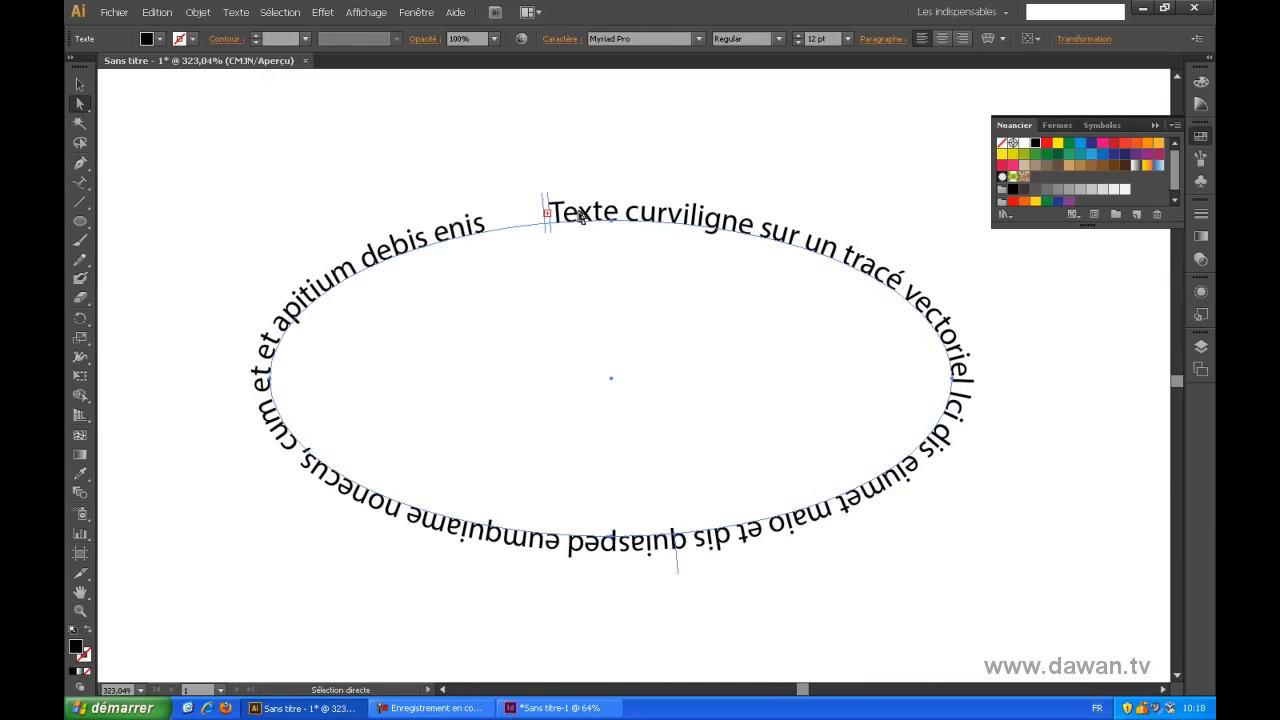
{"action": "left_click_drag", "start_coordinate": [546, 238], "coordinate": [540, 229]}
{"action": "left_click_drag", "start_coordinate": [552, 192], "coordinate": [650, 205]}
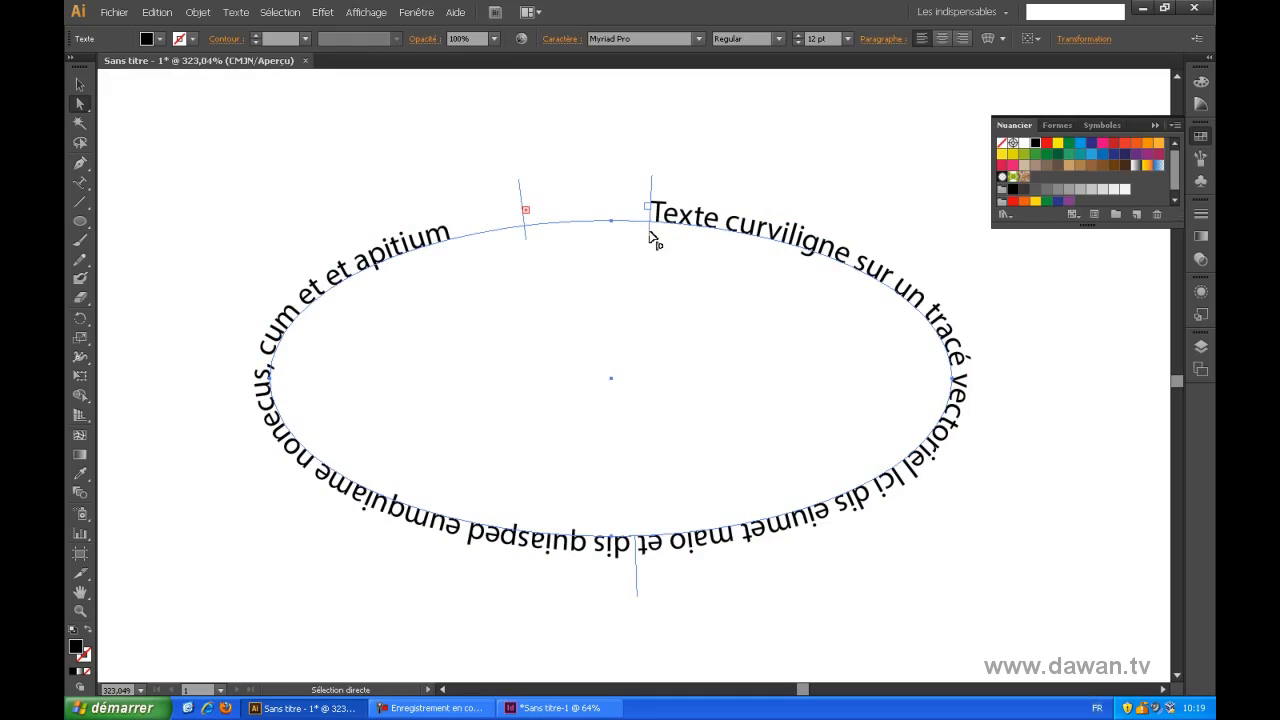
{"action": "left_click_drag", "start_coordinate": [651, 237], "coordinate": [705, 251]}
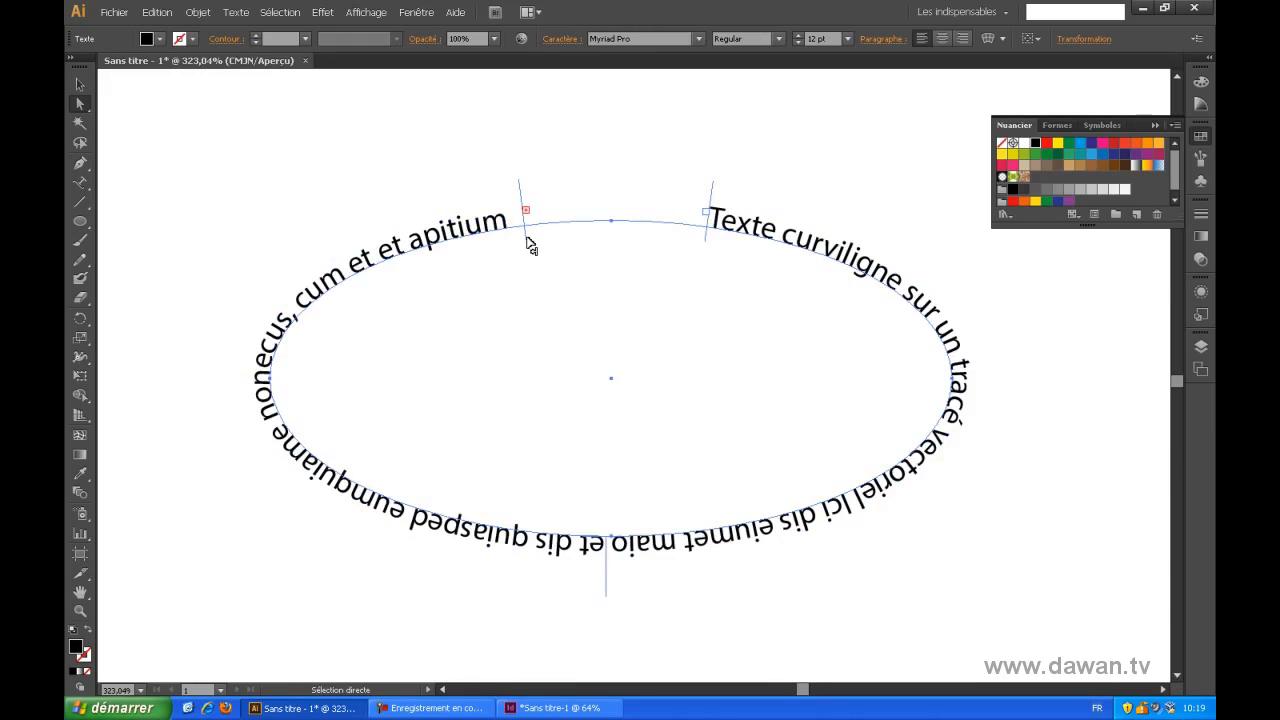
{"action": "left_click_drag", "start_coordinate": [529, 242], "coordinate": [501, 245]}
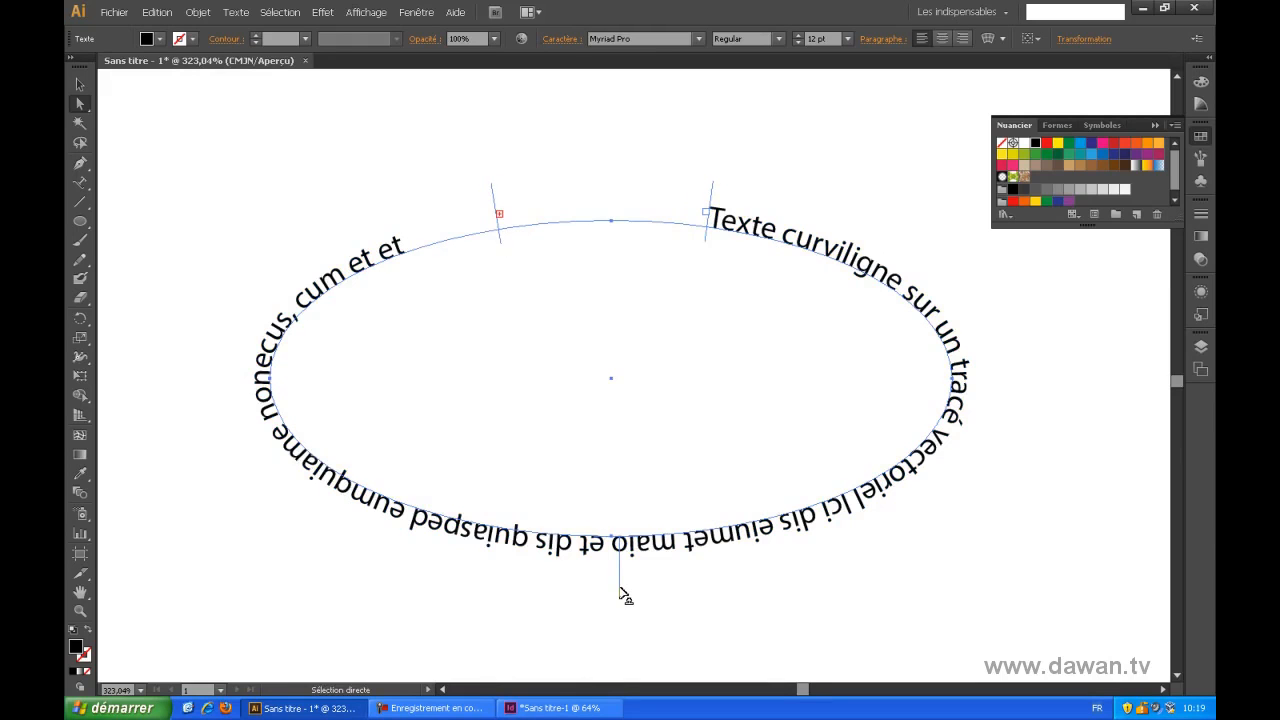
Slide the text along the ellipse with its centre bracket, flip it inside the path and flip it back outside.
{"action": "left_click_drag", "start_coordinate": [620, 594], "coordinate": [556, 178]}
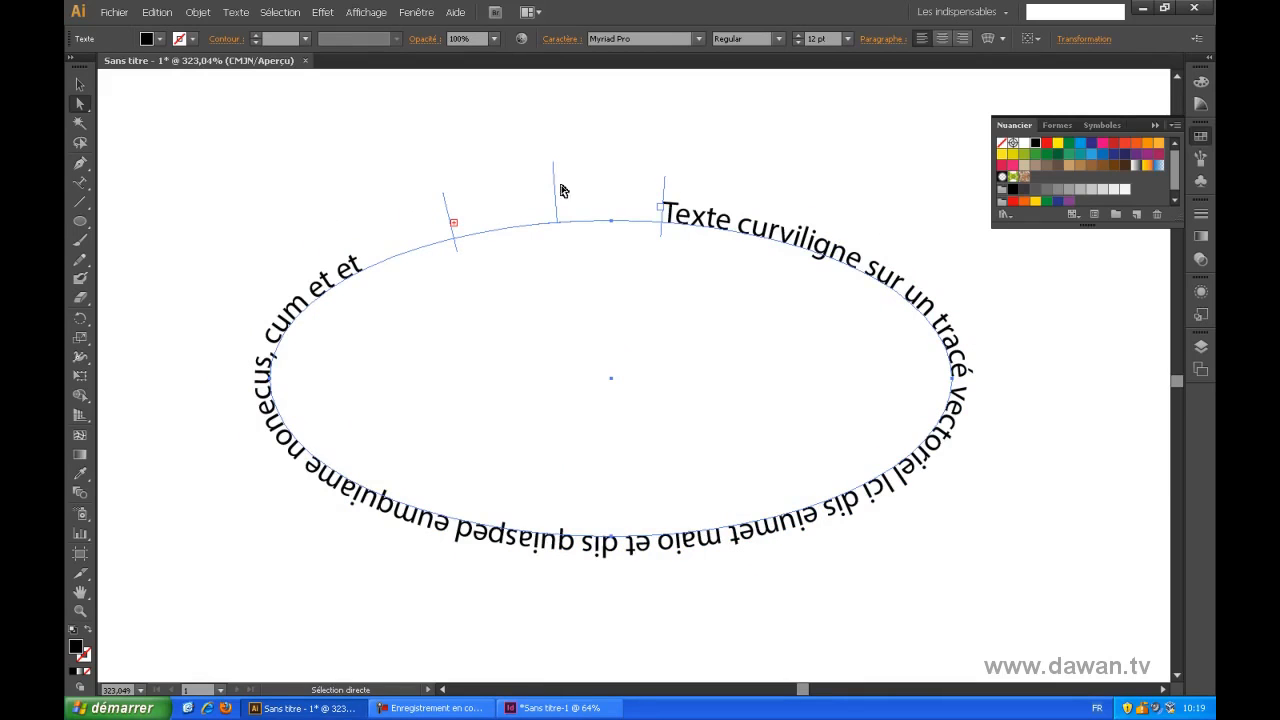
{"action": "left_click_drag", "start_coordinate": [557, 188], "coordinate": [563, 258]}
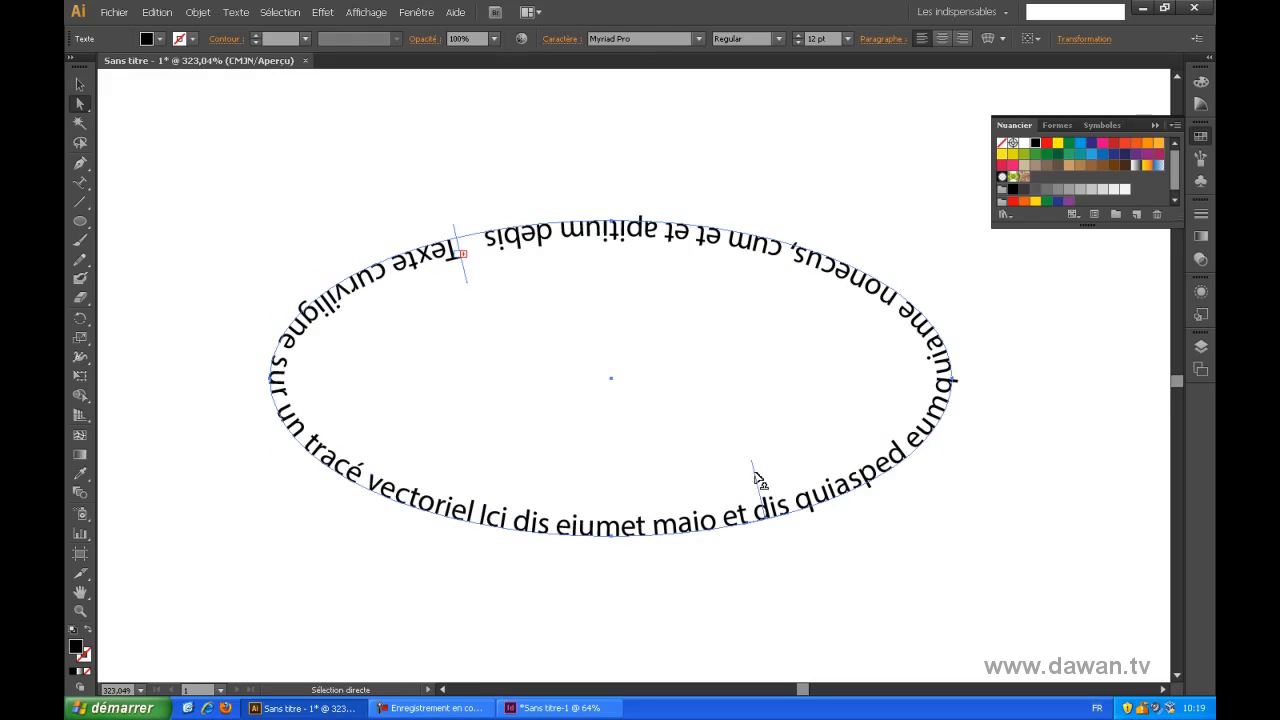
{"action": "left_click_drag", "start_coordinate": [757, 480], "coordinate": [780, 530]}
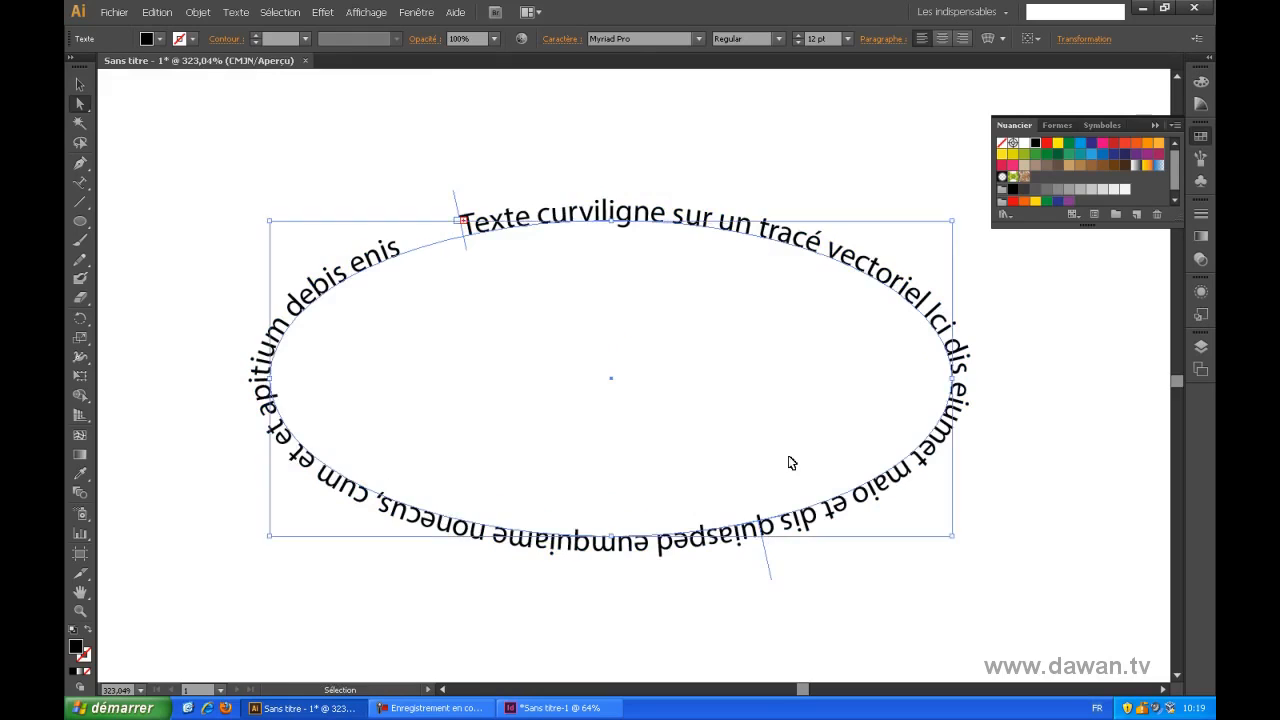
Move the "Ce bloc est destiné à recevoir du texte" block slightly to the right with the Selection tool.
{"action": "key", "text": "ctrl+0"}
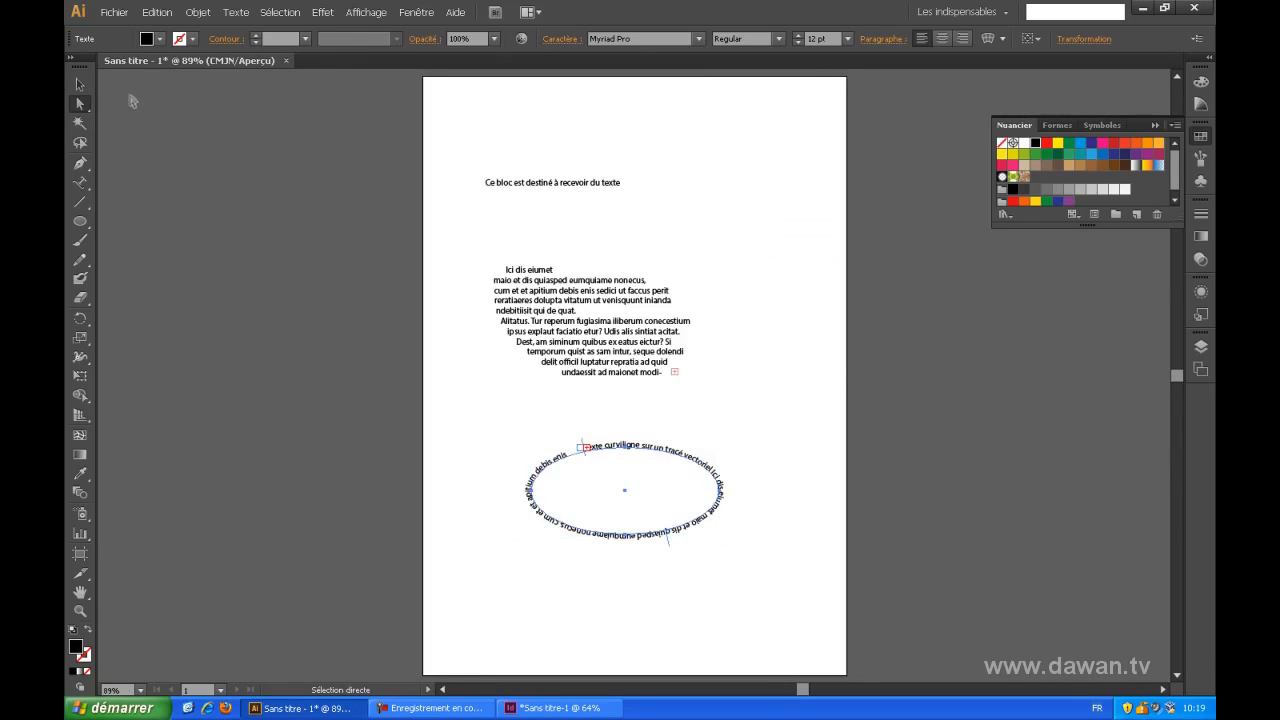
{"action": "left_click", "coordinate": [75, 88]}
{"action": "left_click_drag", "start_coordinate": [570, 193], "coordinate": [590, 193]}
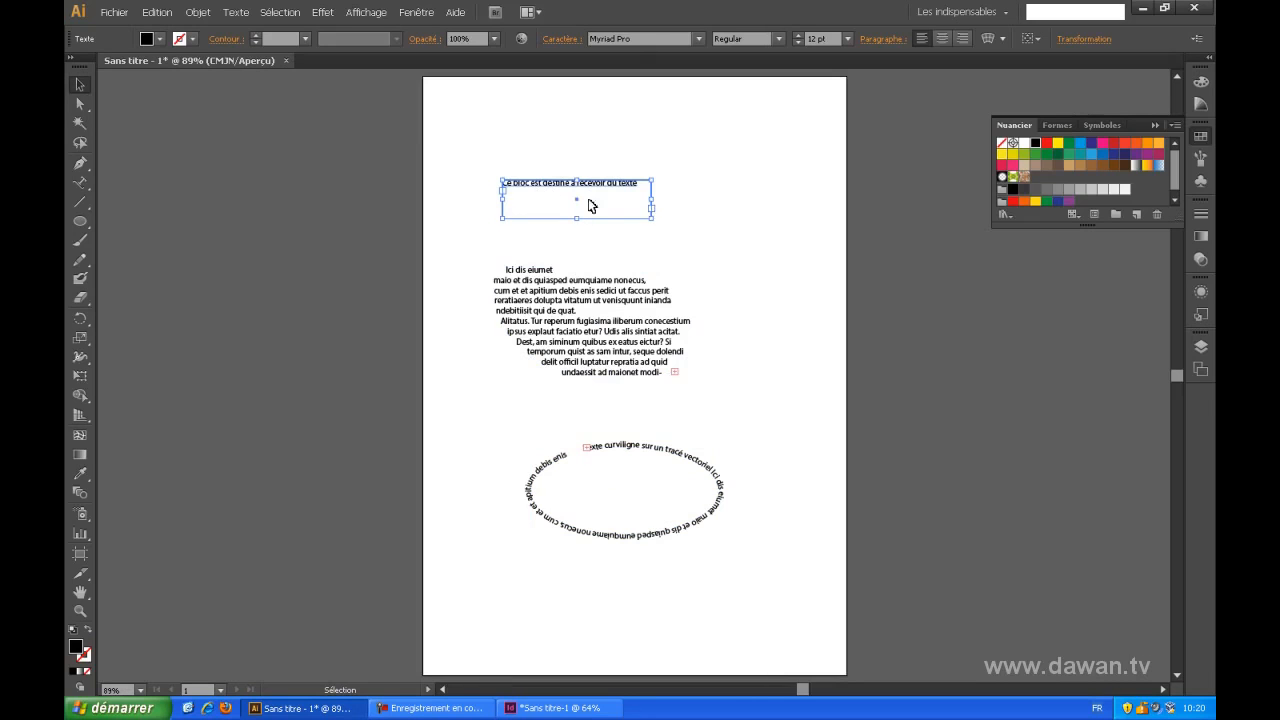
Select the shaped area text and the path text in turn to compare their containers.
{"action": "left_click", "coordinate": [567, 330]}
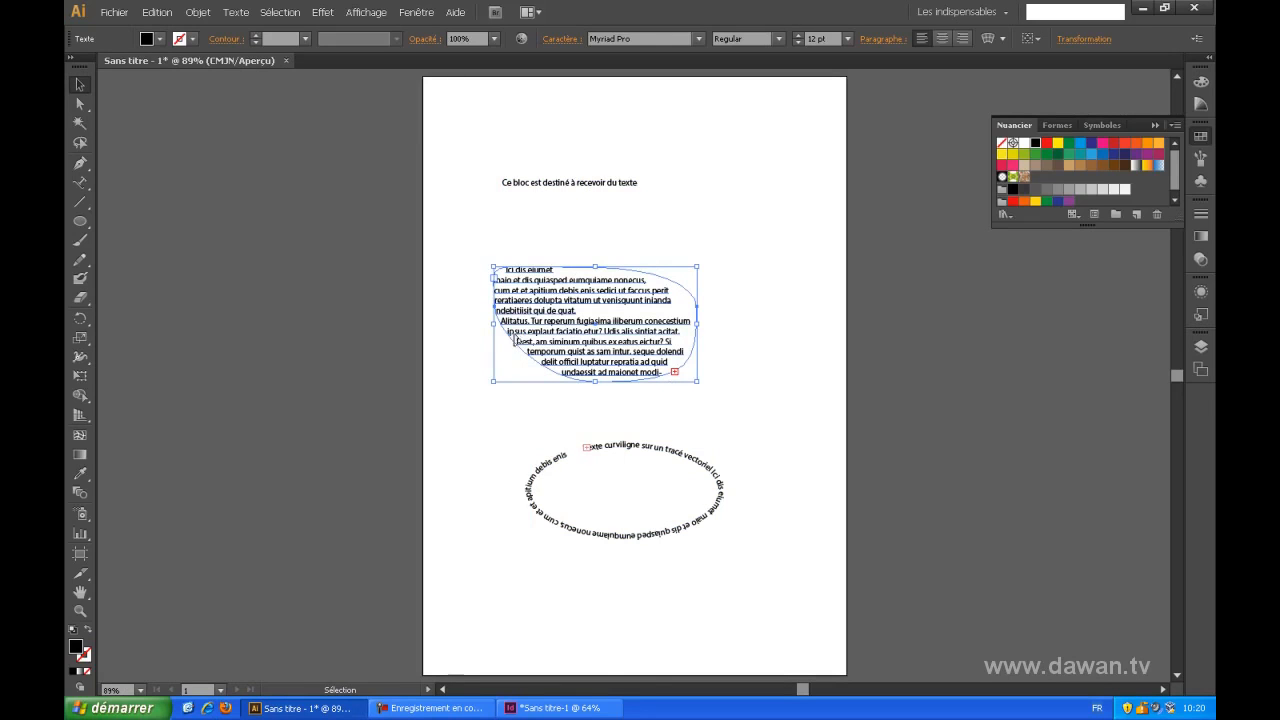
{"action": "left_click", "coordinate": [575, 450]}
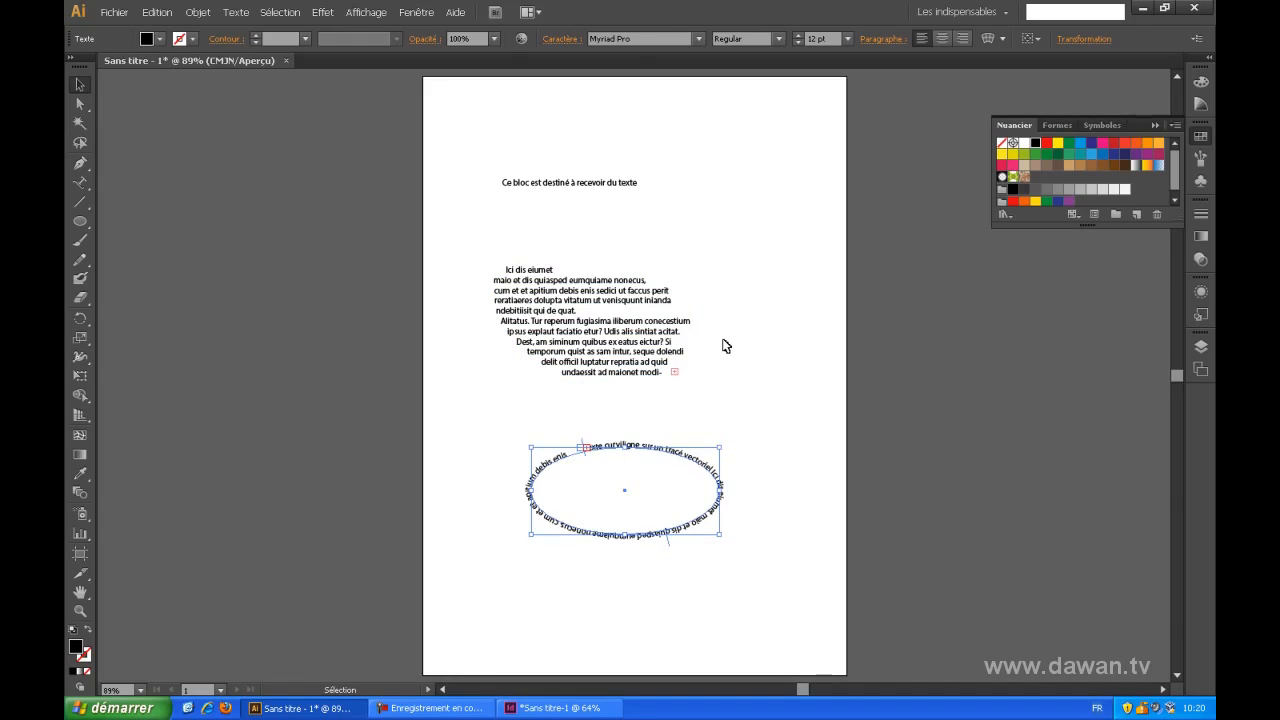
{"action": "left_click", "coordinate": [655, 349]}
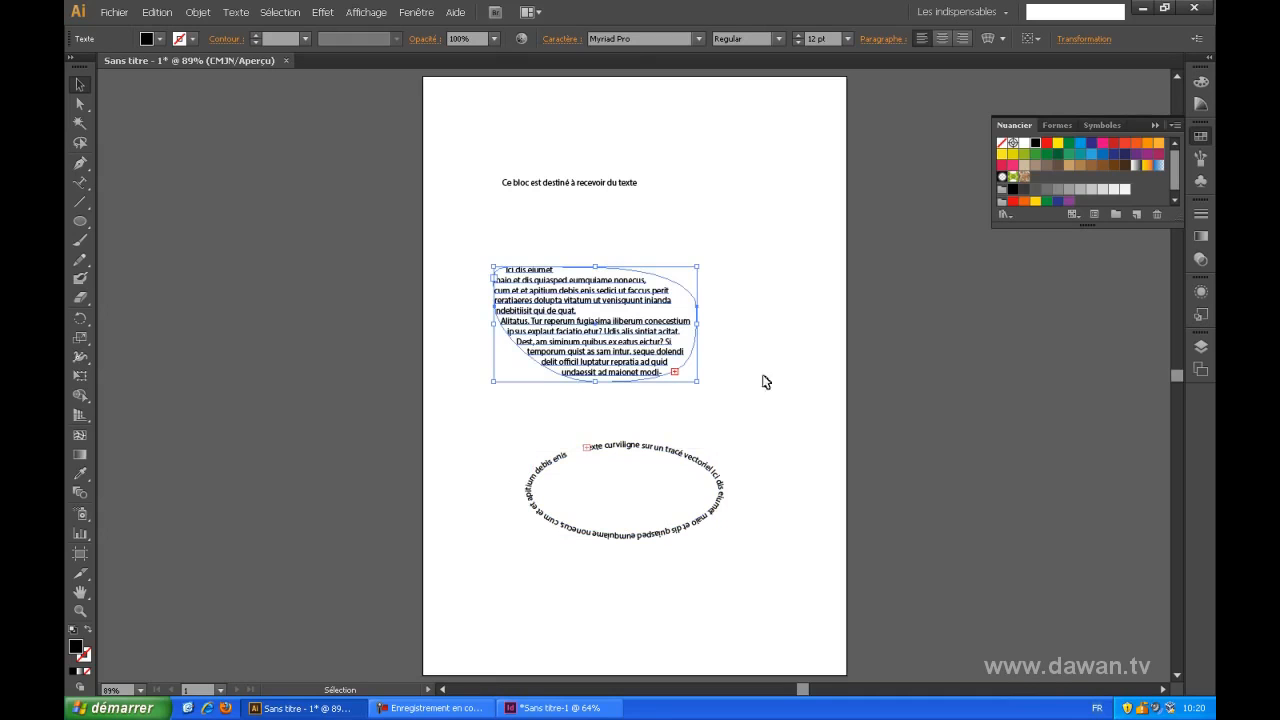
Select only the shaped area text's outline with the Direct Selection tool and give it an olive-green fill and a blue stroke.
{"action": "left_click", "coordinate": [80, 103]}
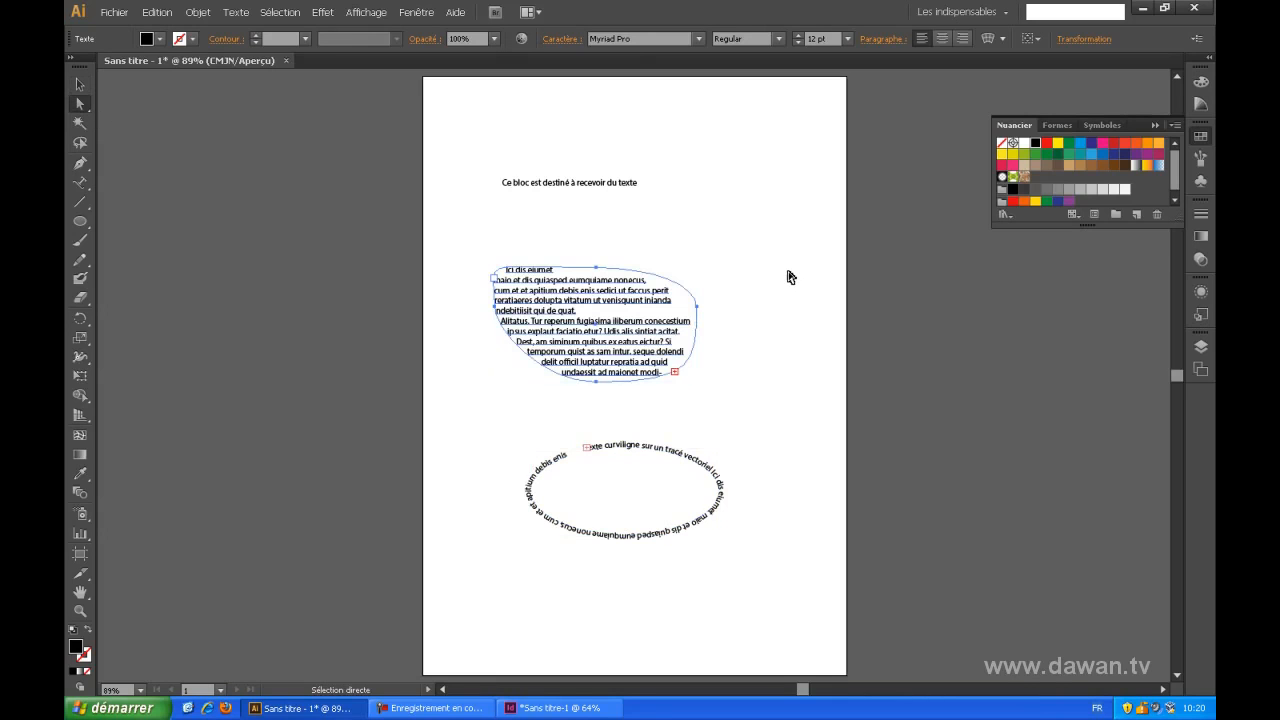
{"action": "left_click", "coordinate": [789, 278]}
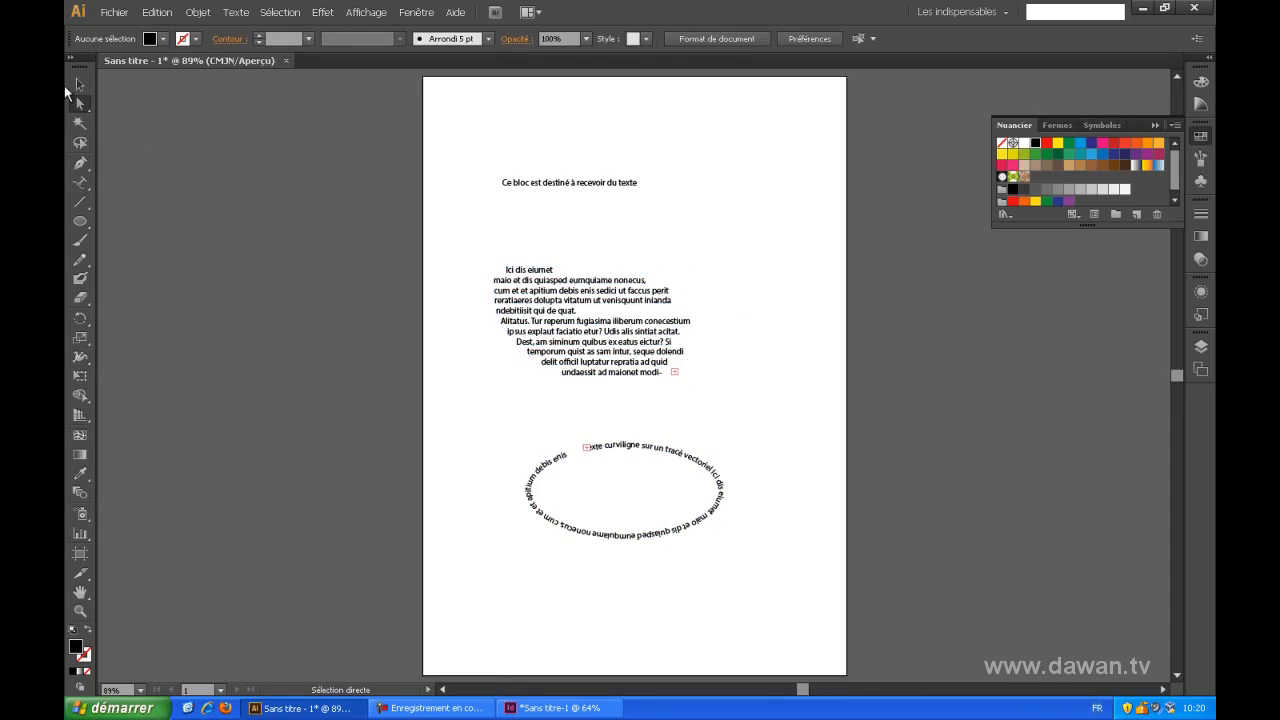
{"action": "left_click", "coordinate": [680, 290]}
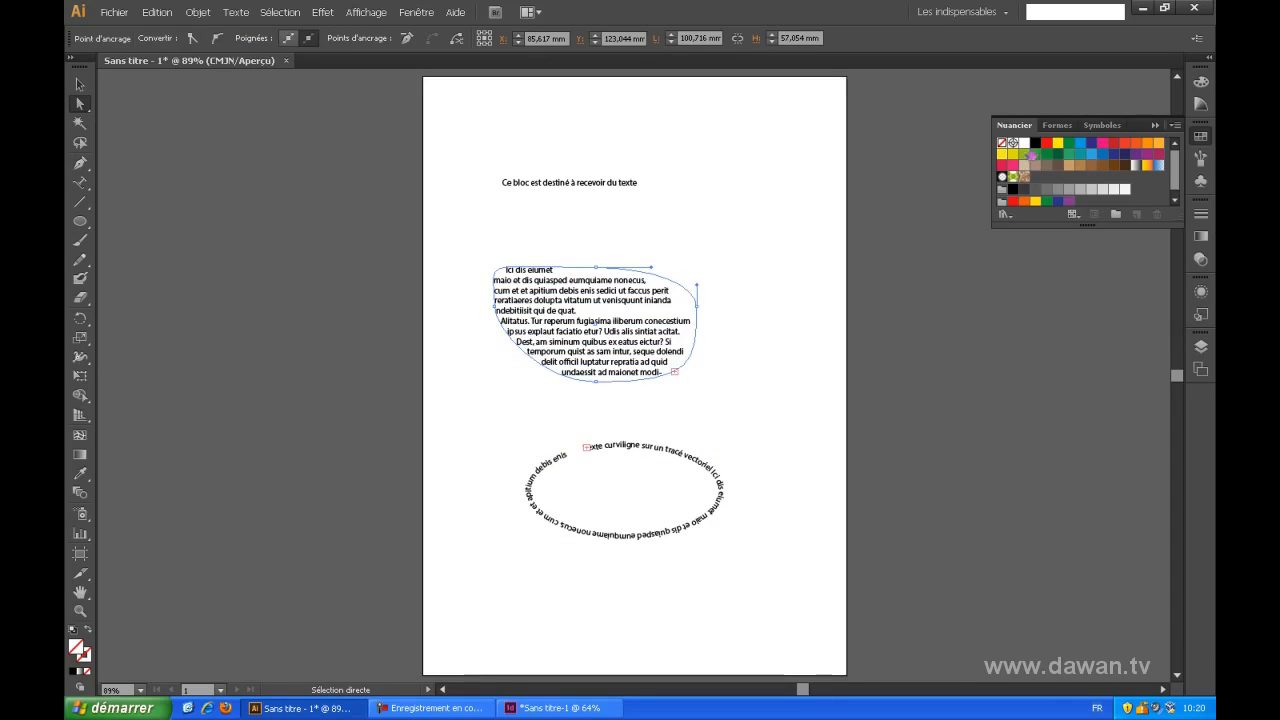
{"action": "left_click", "coordinate": [1024, 155]}
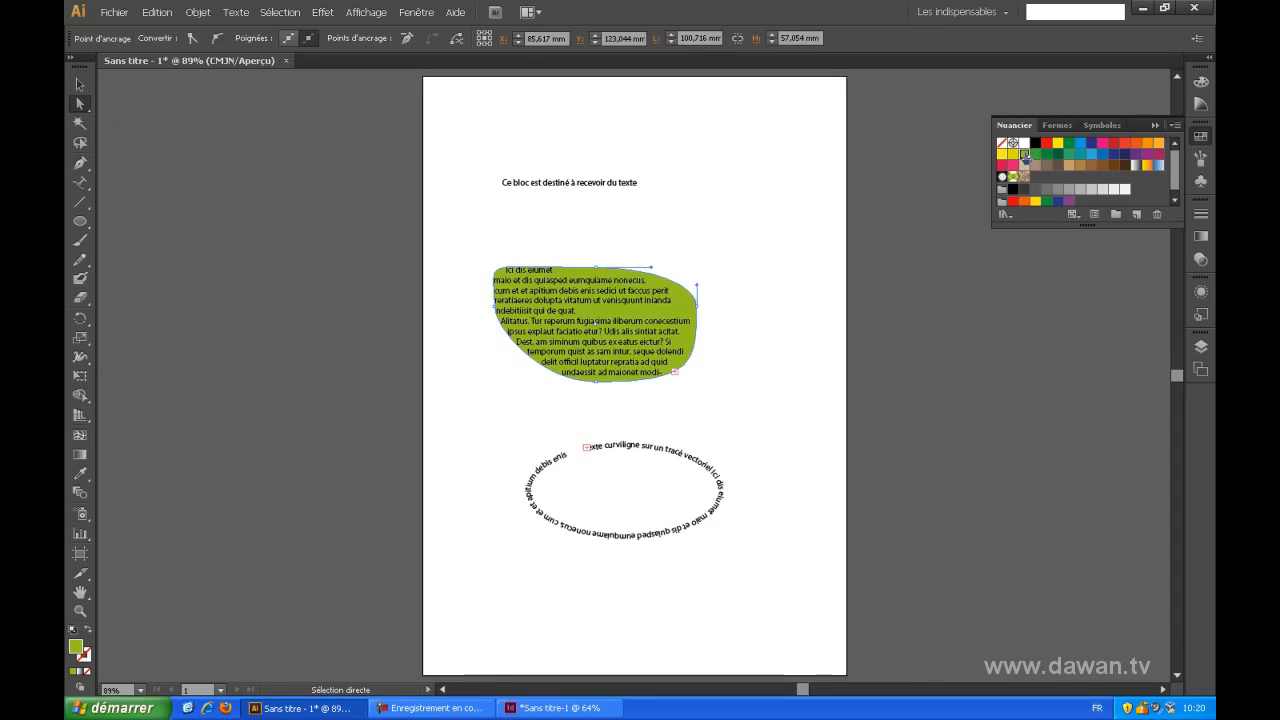
{"action": "left_click", "coordinate": [88, 658]}
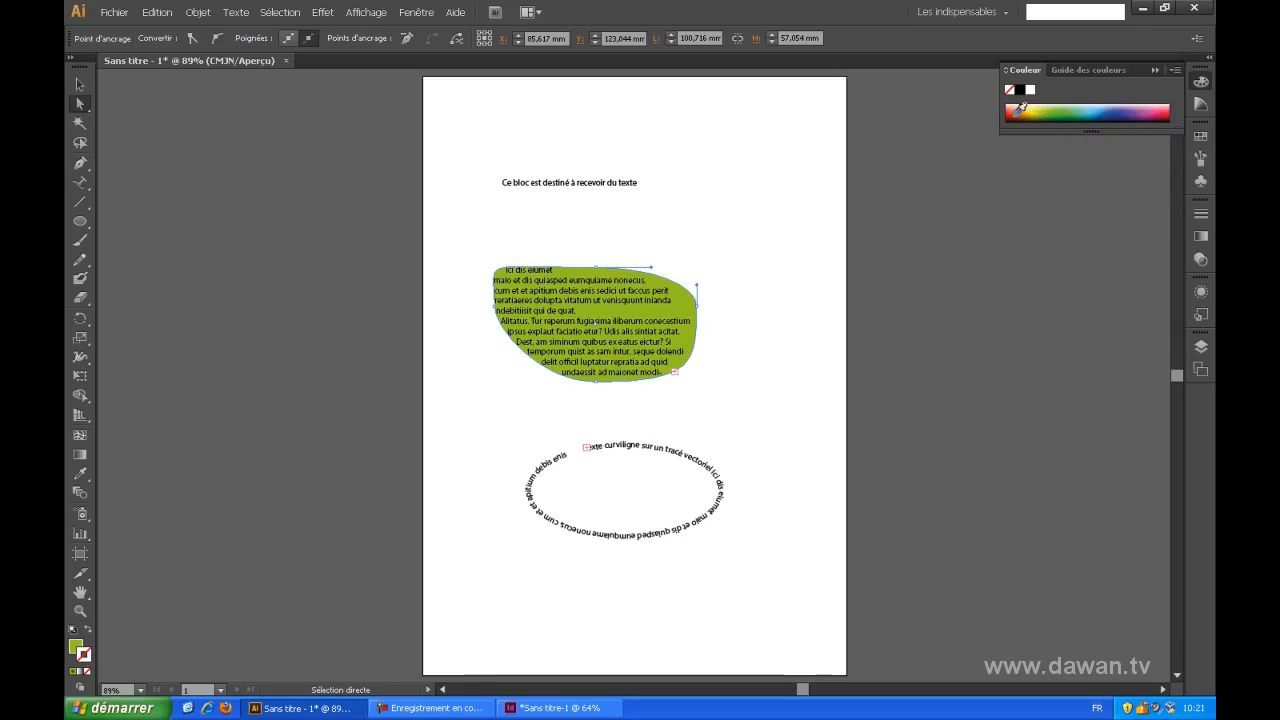
{"action": "left_click", "coordinate": [1110, 104]}
Select the ellipse path beneath the curved text on its own and fill it with orange, leaving it without a stroke.
{"action": "left_click", "coordinate": [708, 470]}
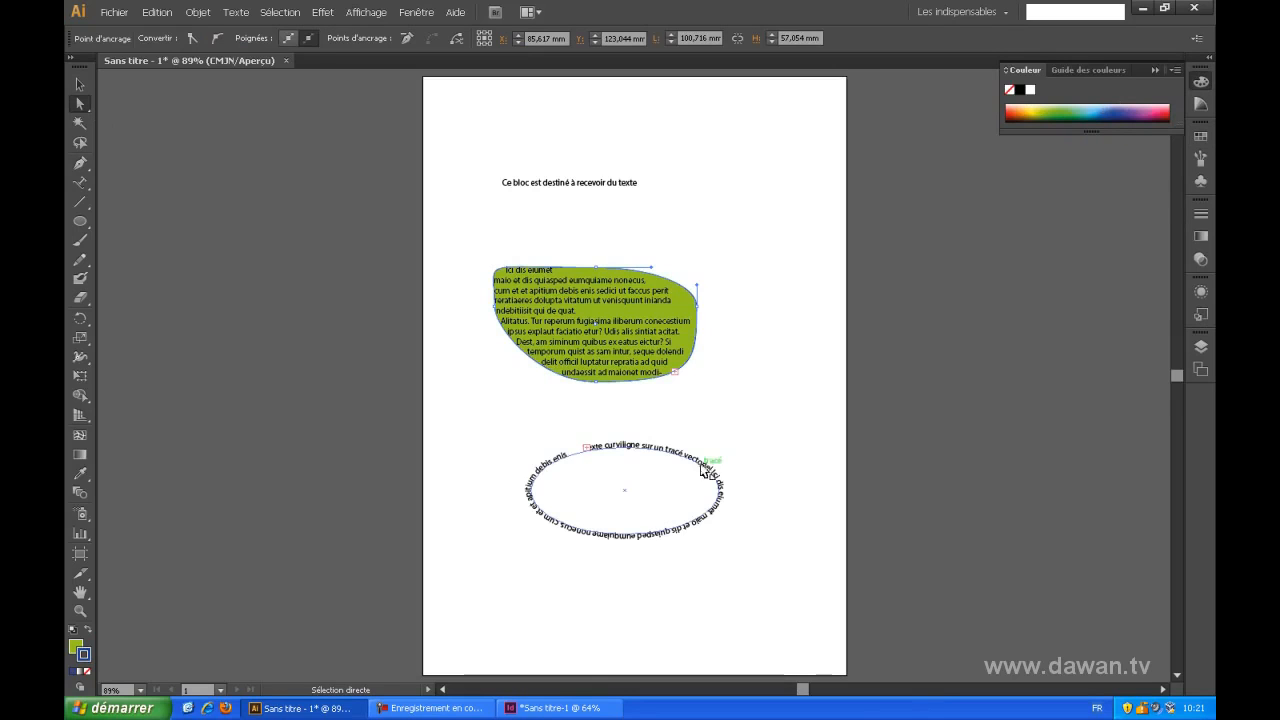
{"action": "left_click", "coordinate": [582, 460]}
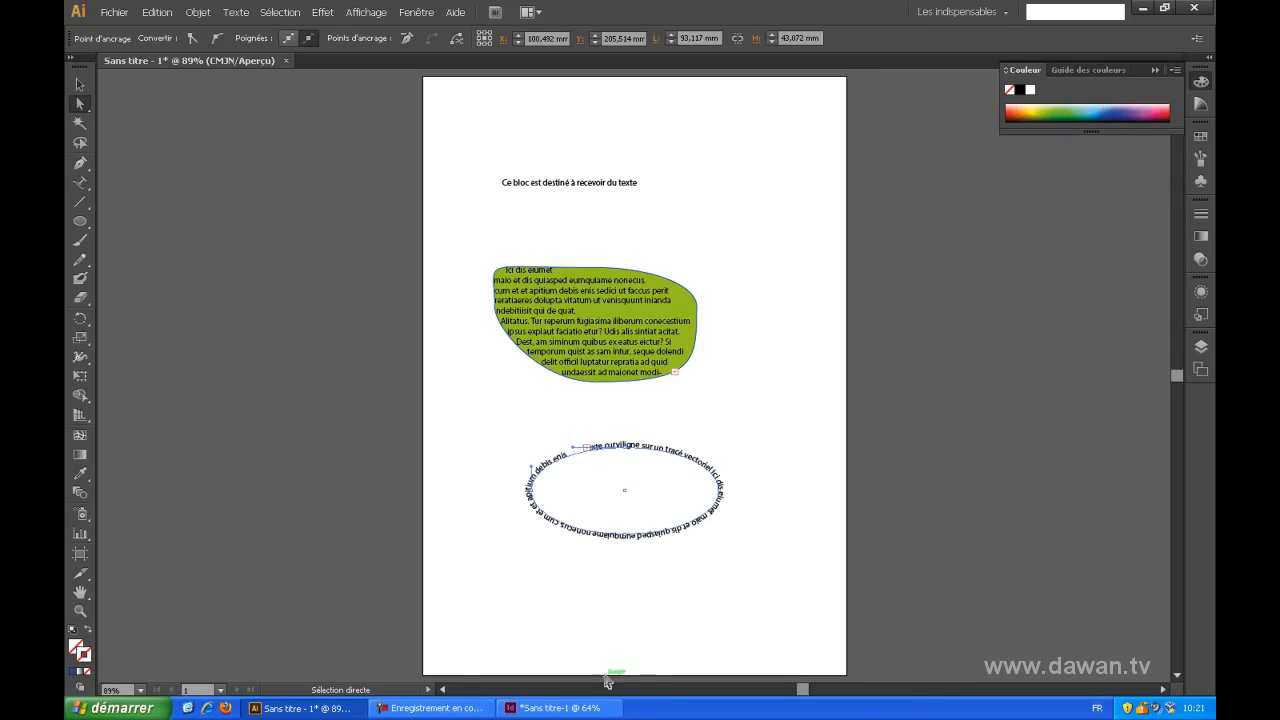
{"action": "left_click", "coordinate": [1201, 137]}
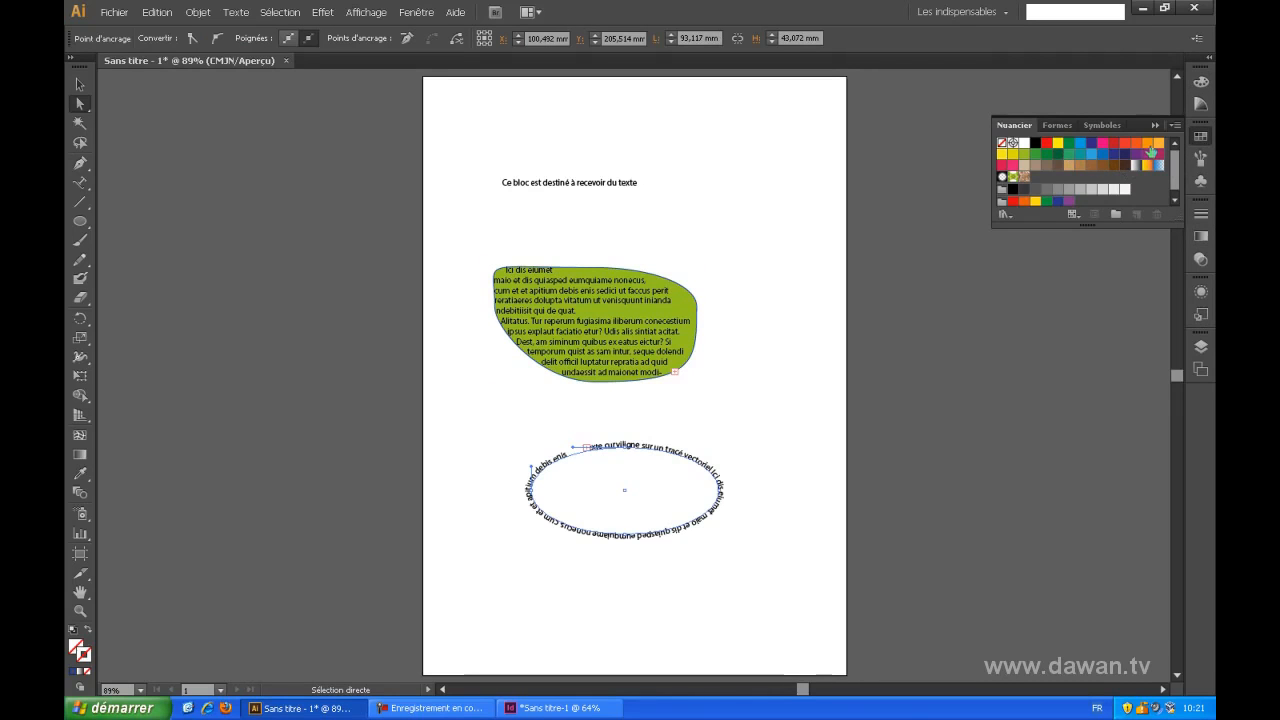
{"action": "left_click", "coordinate": [1148, 145]}
{"action": "left_click", "coordinate": [88, 629]}
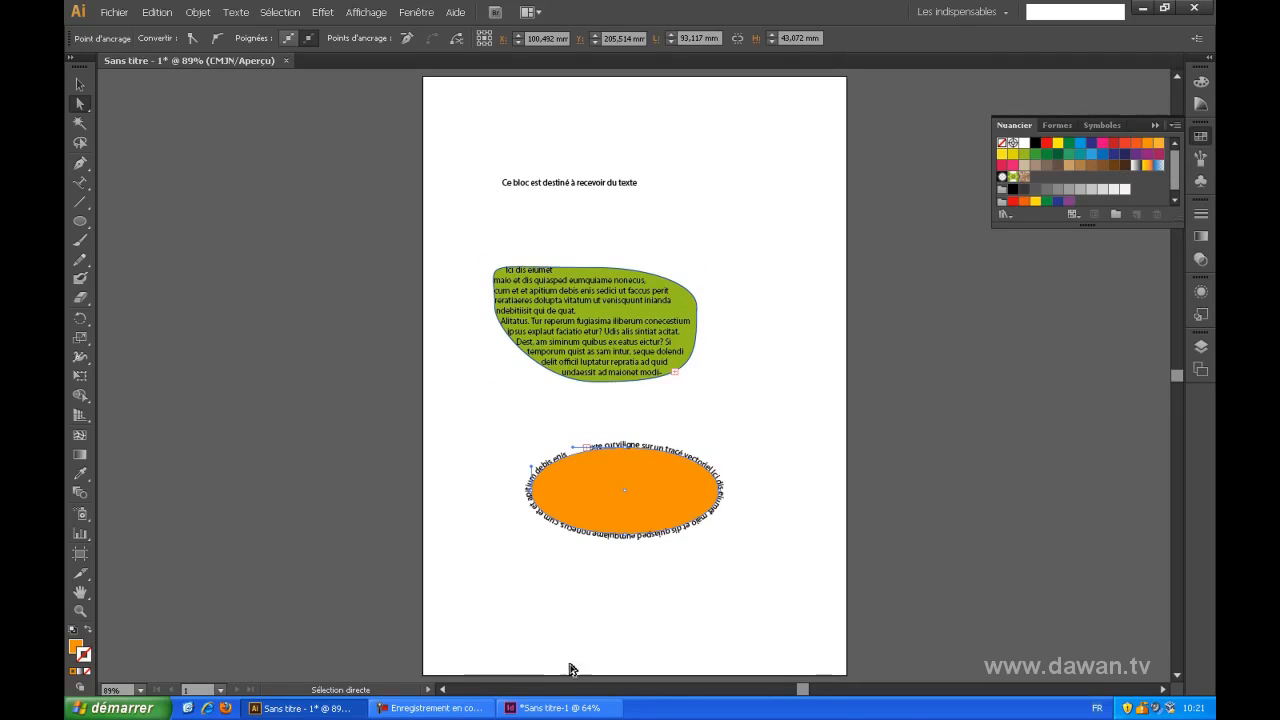
Open the area type options for the text in the green shape and set its inner margin to 2 mm with the preview enabled.
{"action": "left_click", "coordinate": [614, 359]}
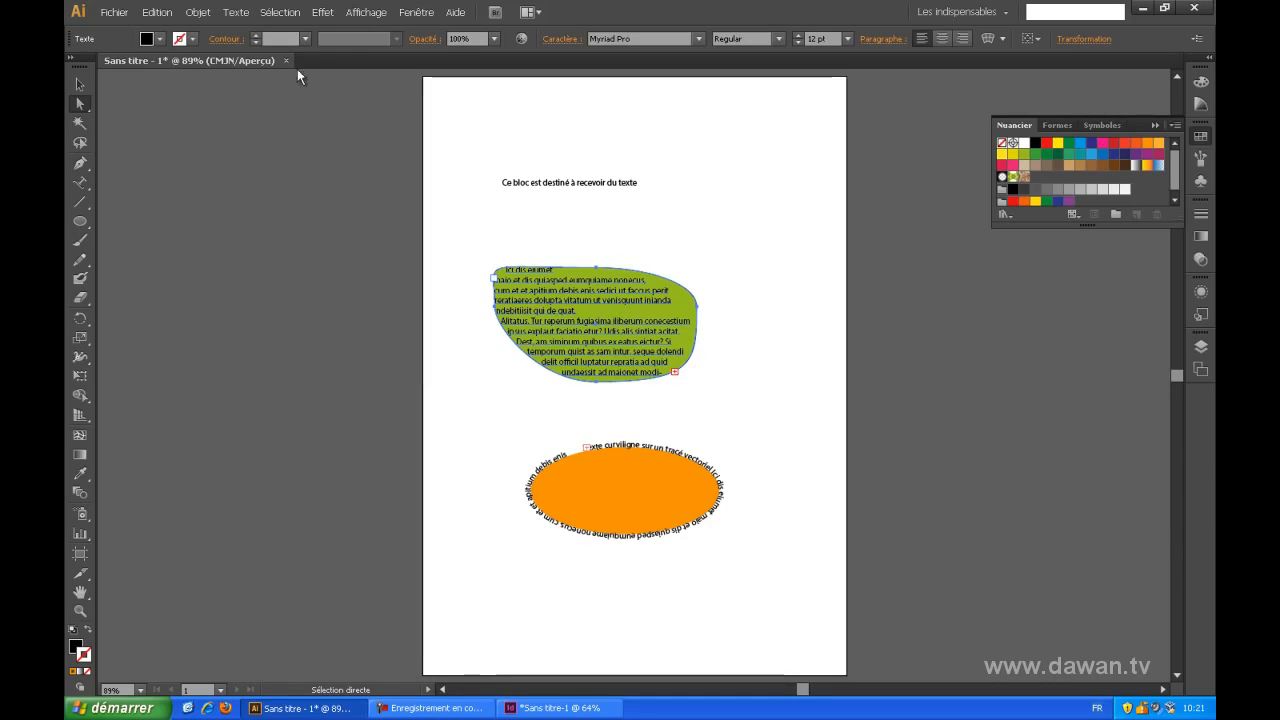
{"action": "left_click", "coordinate": [236, 12]}
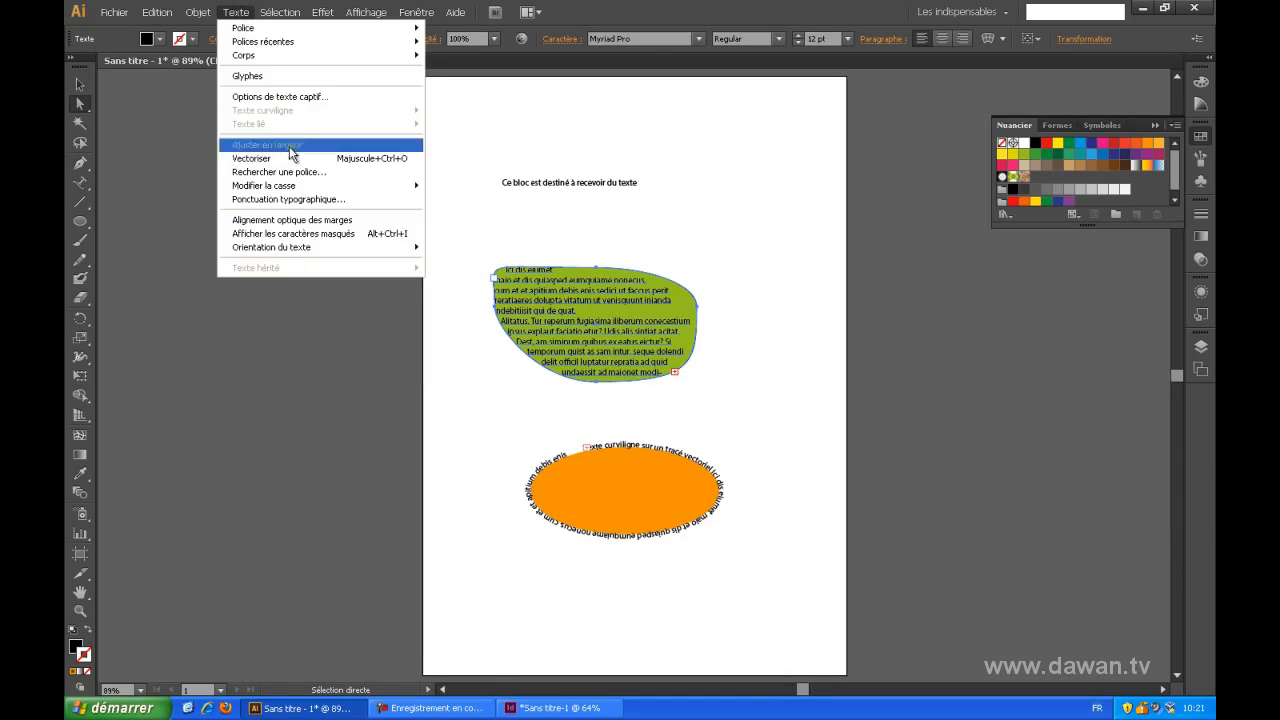
{"action": "left_click", "coordinate": [289, 100]}
{"action": "left_click_drag", "start_coordinate": [676, 158], "coordinate": [293, 75]}
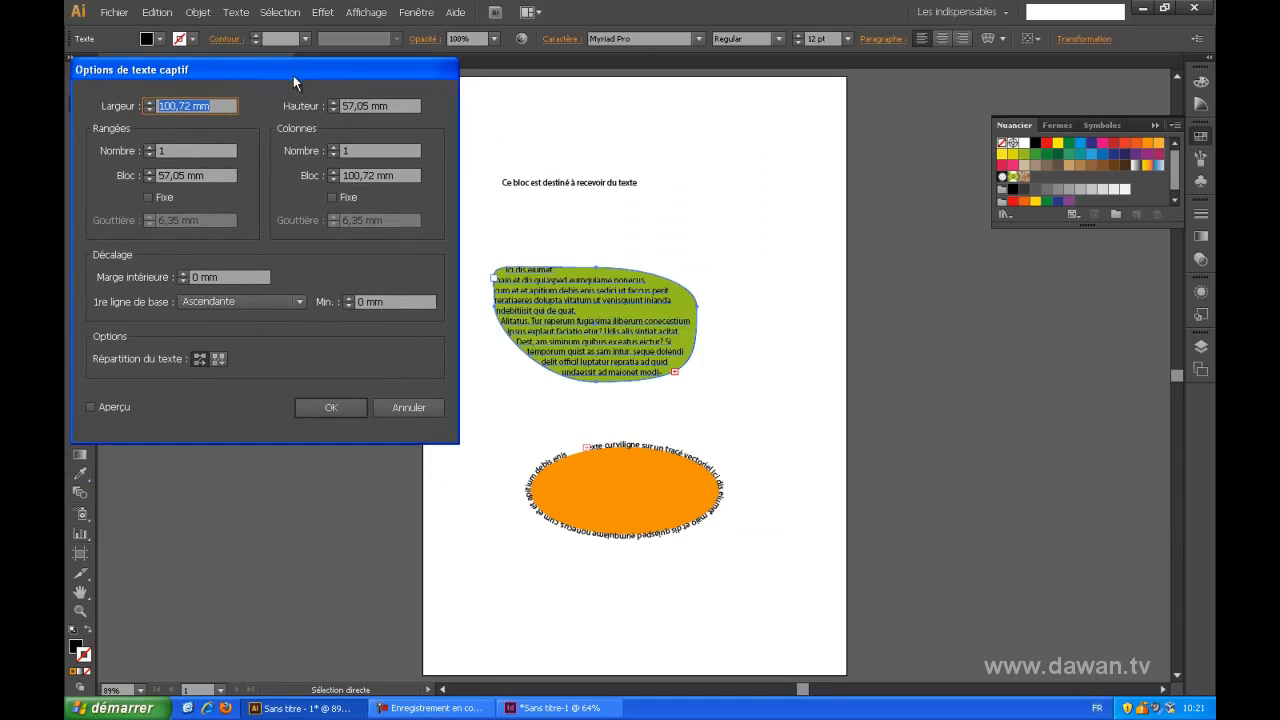
{"action": "left_click", "coordinate": [182, 273]}
{"action": "left_click", "coordinate": [182, 273]}
{"action": "left_click", "coordinate": [182, 273]}
{"action": "left_click", "coordinate": [182, 273]}
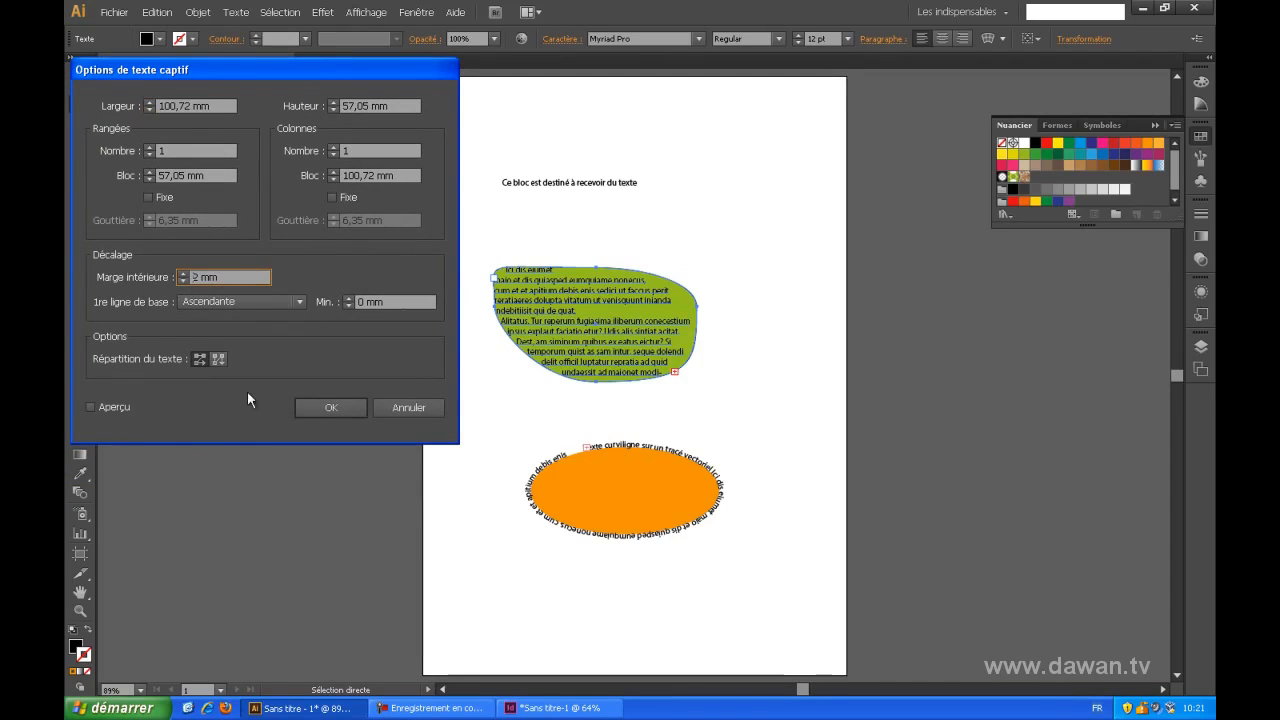
{"action": "left_click", "coordinate": [91, 407]}
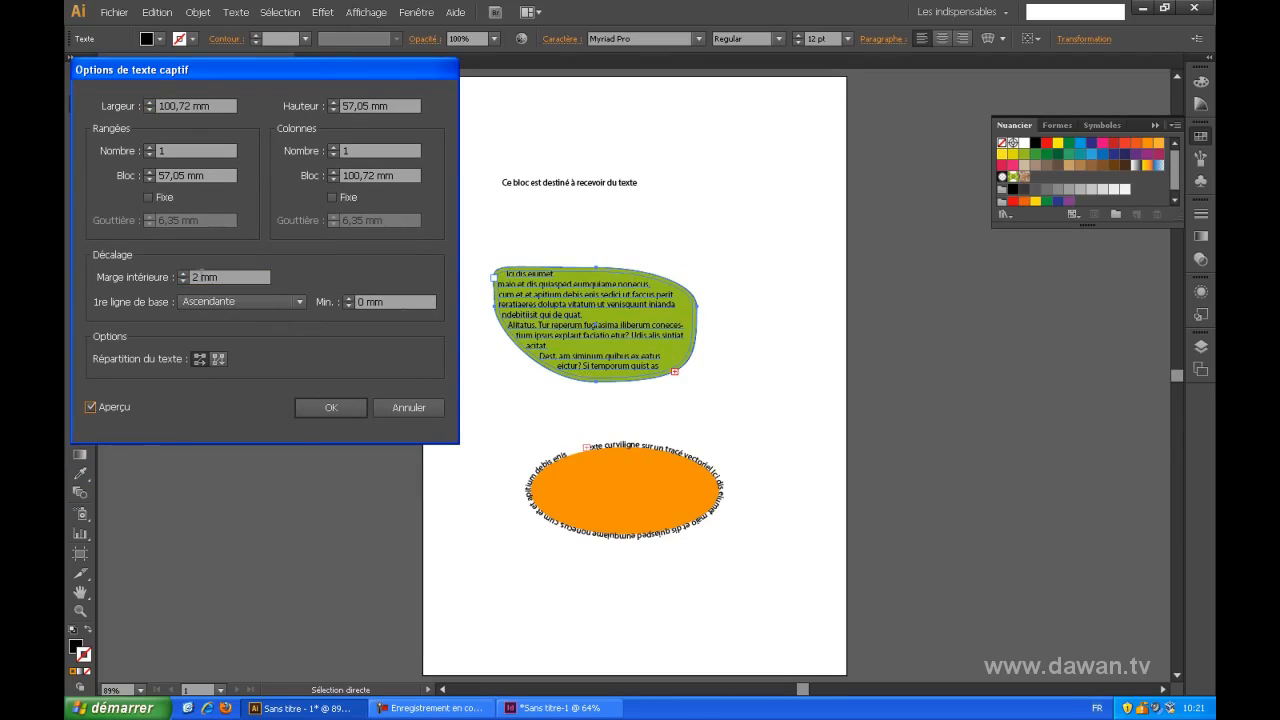
Increase the green shape's inner text margin to 4 mm, apply the area type options and deselect the block.
{"action": "left_click", "coordinate": [181, 273]}
{"action": "left_click", "coordinate": [181, 273]}
{"action": "left_click", "coordinate": [181, 273]}
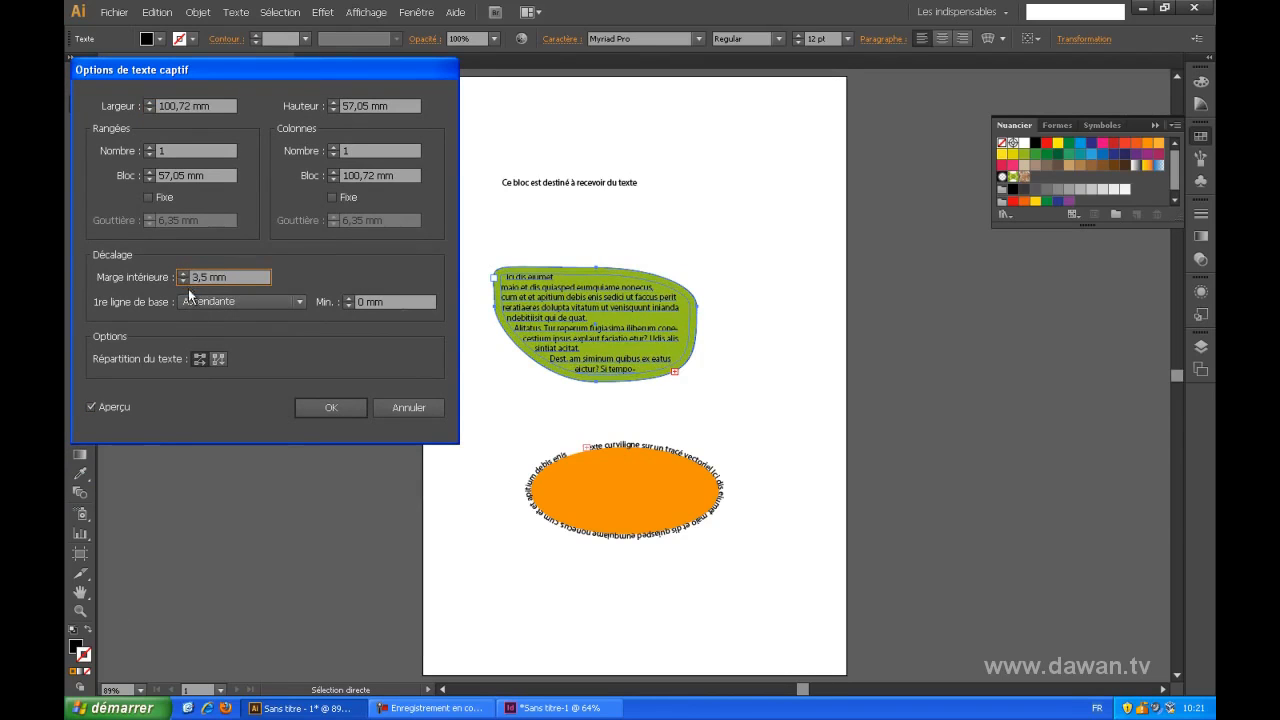
{"action": "left_click", "coordinate": [182, 273]}
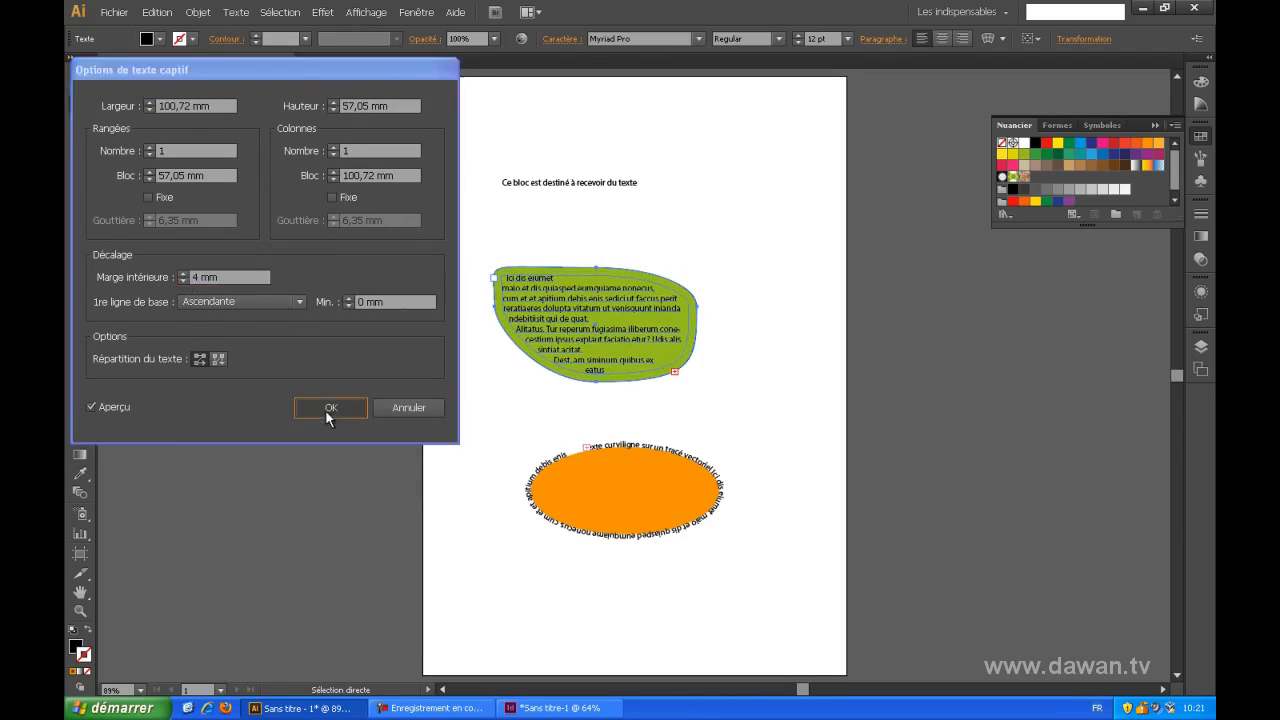
{"action": "left_click", "coordinate": [327, 408]}
{"action": "left_click", "coordinate": [745, 318]}
Display the Paragraph settings for the text in the green shape and try centred and right alignment.
{"action": "key", "text": "z"}
{"action": "left_click_drag", "start_coordinate": [462, 246], "coordinate": [766, 454]}
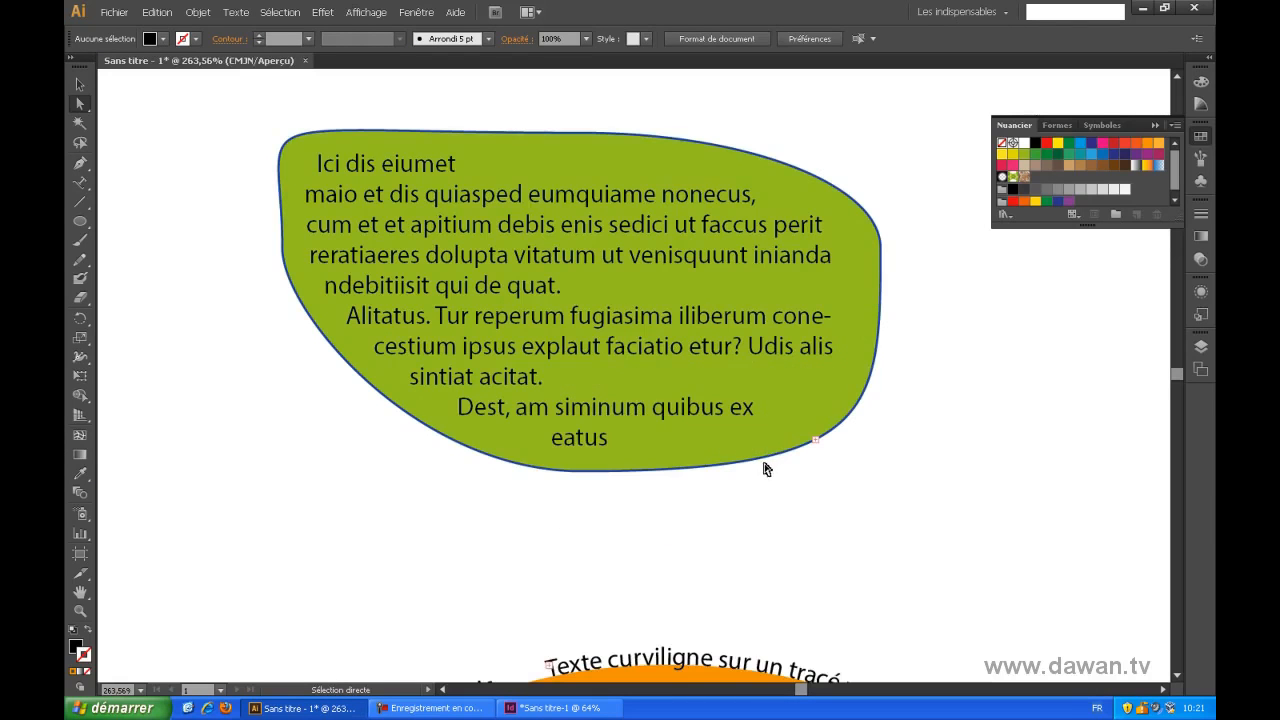
{"action": "left_click", "coordinate": [800, 262]}
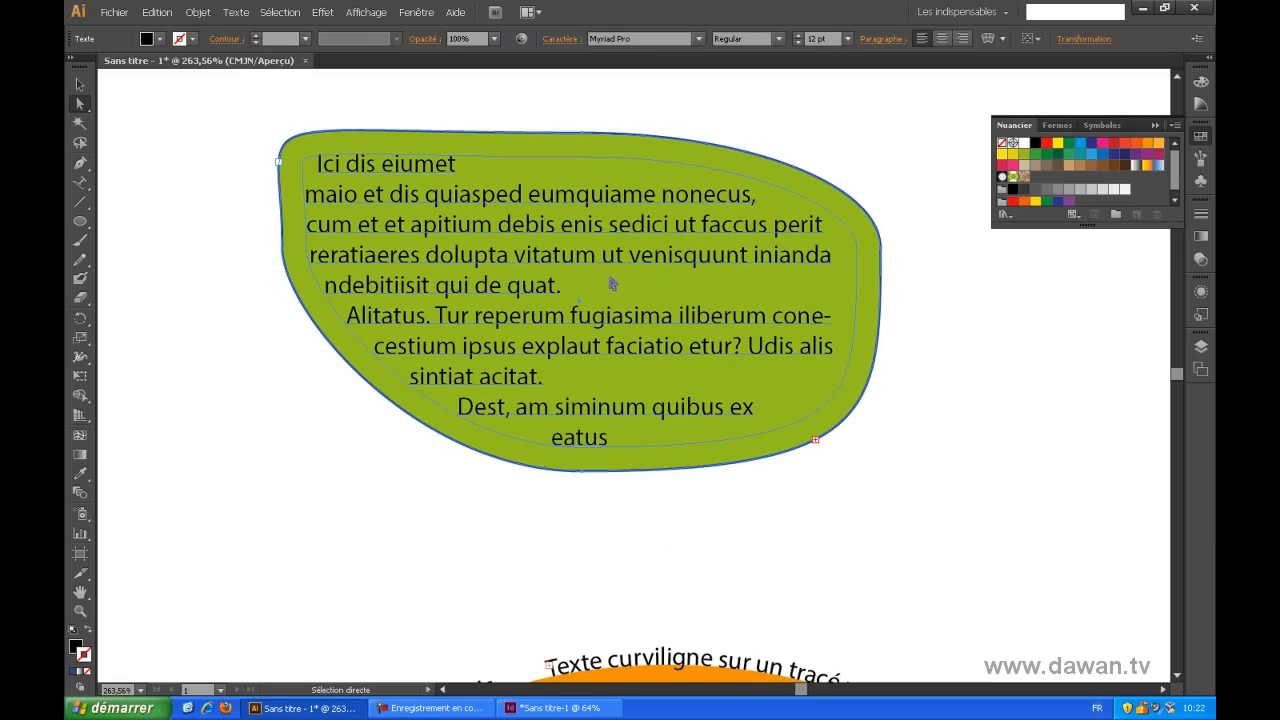
{"action": "left_click", "coordinate": [416, 12]}
{"action": "mouse_move", "coordinate": [450, 465]}
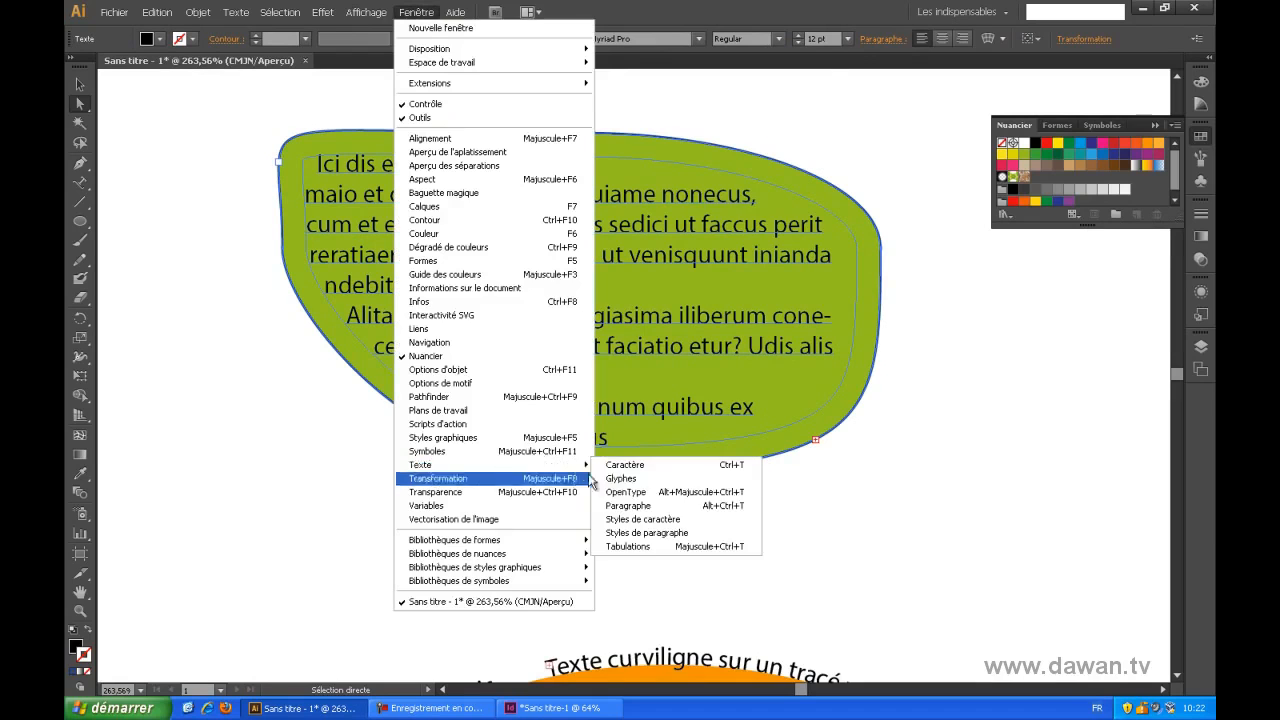
{"action": "left_click", "coordinate": [630, 505]}
{"action": "left_click_drag", "start_coordinate": [720, 100], "coordinate": [969, 76]}
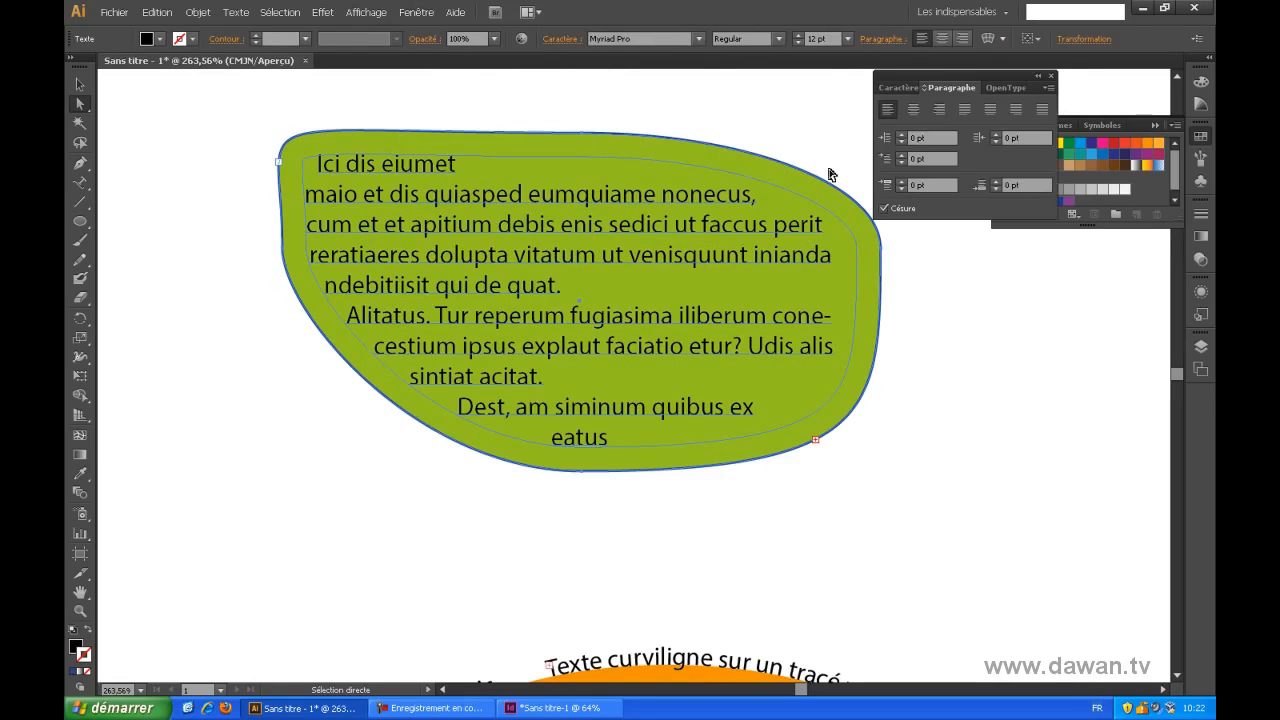
{"action": "left_click", "coordinate": [913, 108]}
{"action": "left_click", "coordinate": [939, 113]}
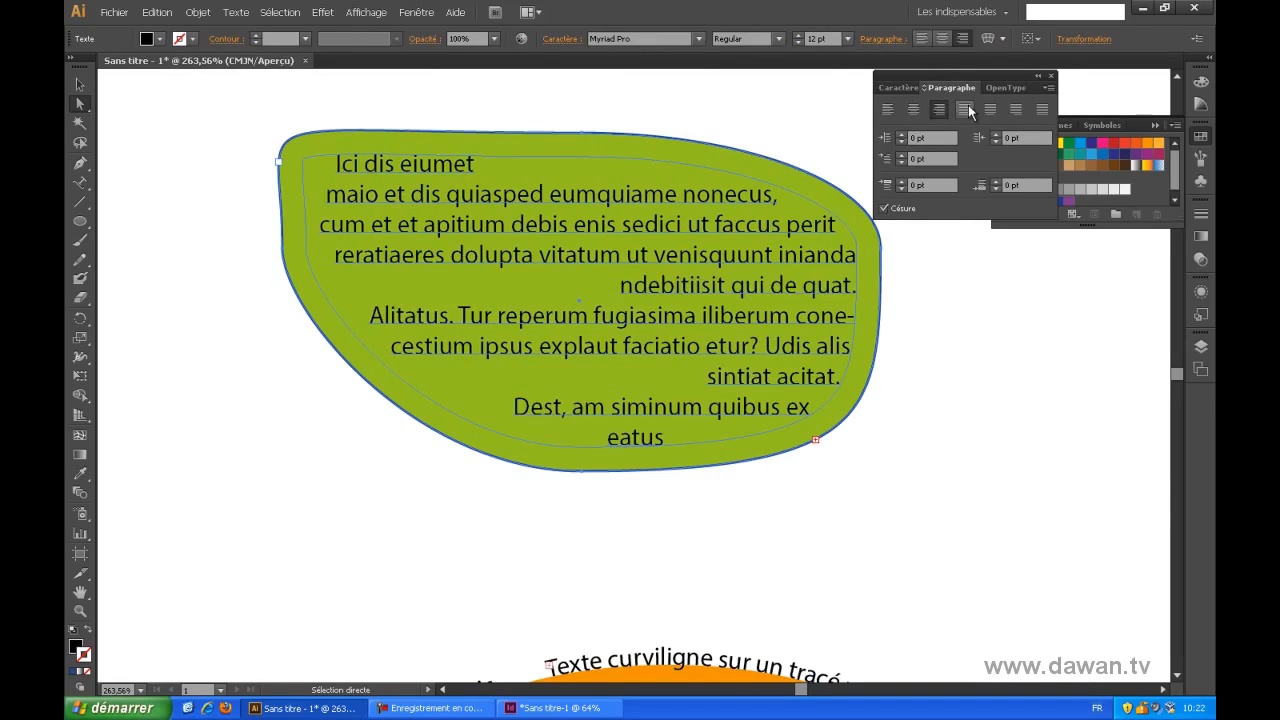